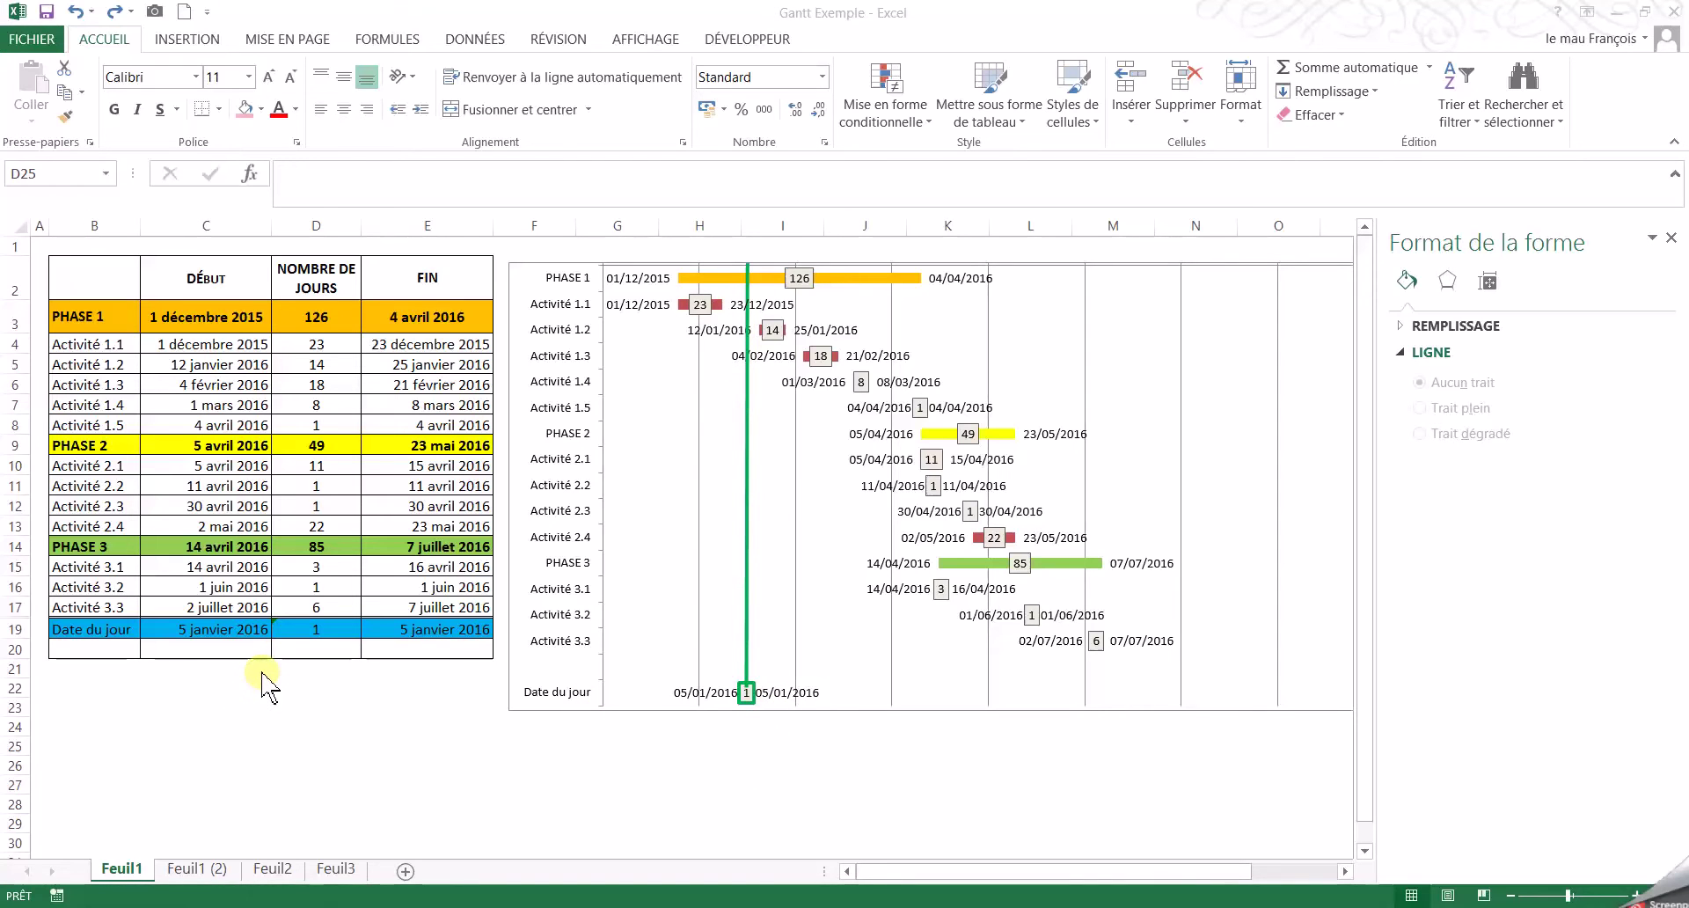
Step: On the sheet Feuil1 (2), add the label "Date du jour" in cell A17 below Activité 3.3
click(283, 745)
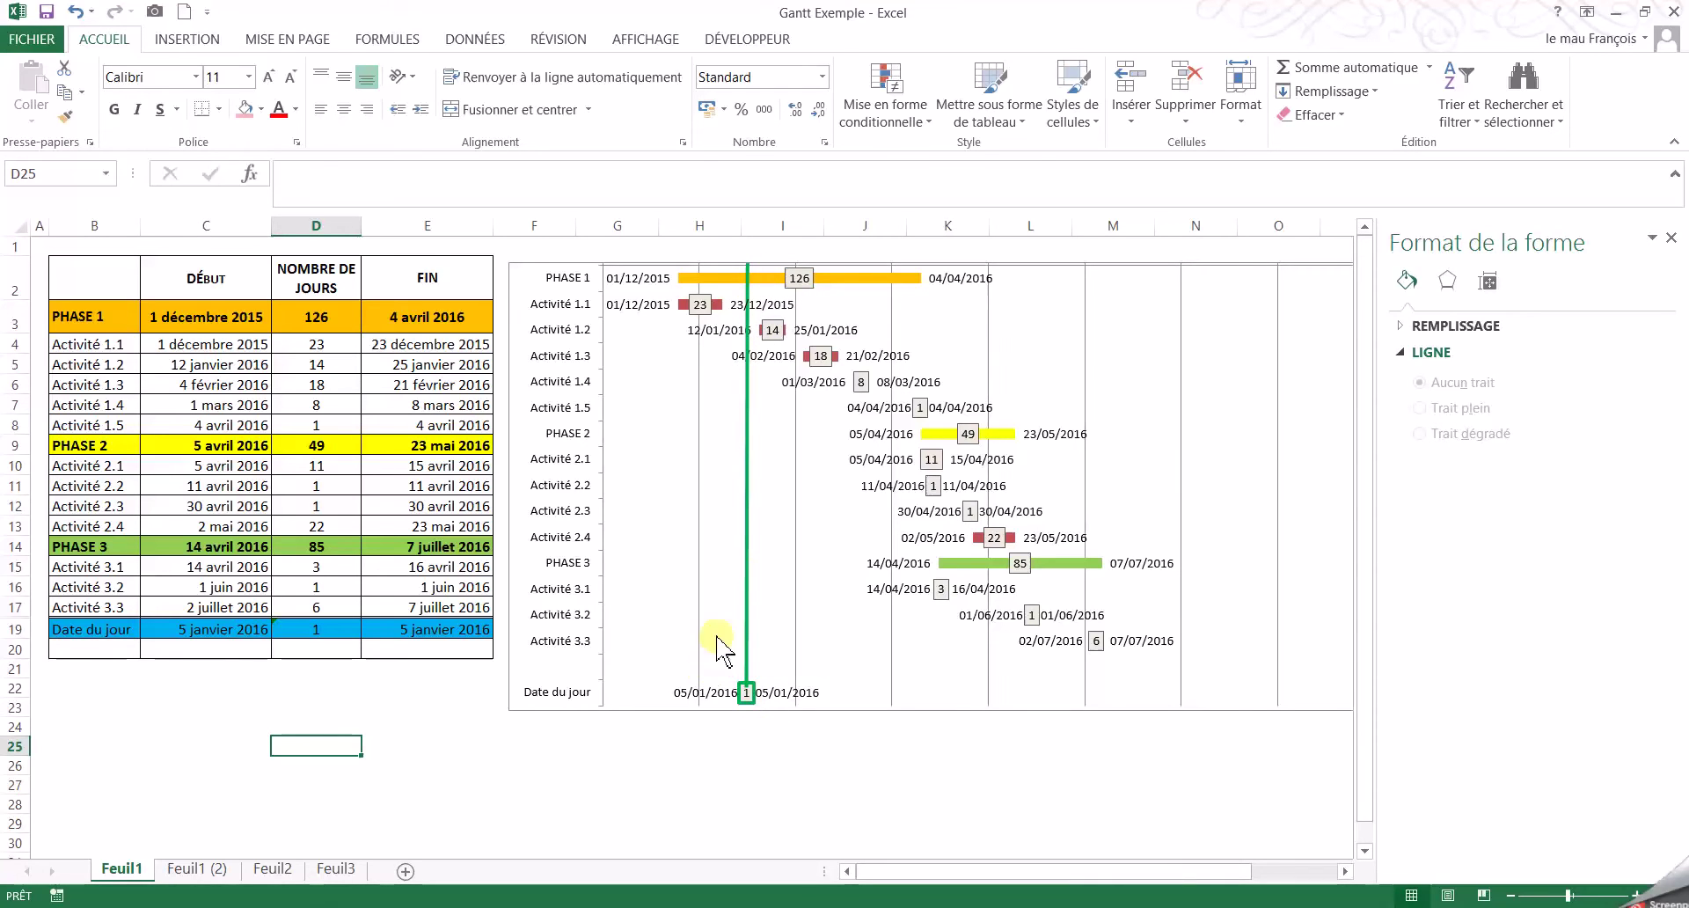
click(197, 882)
click(264, 723)
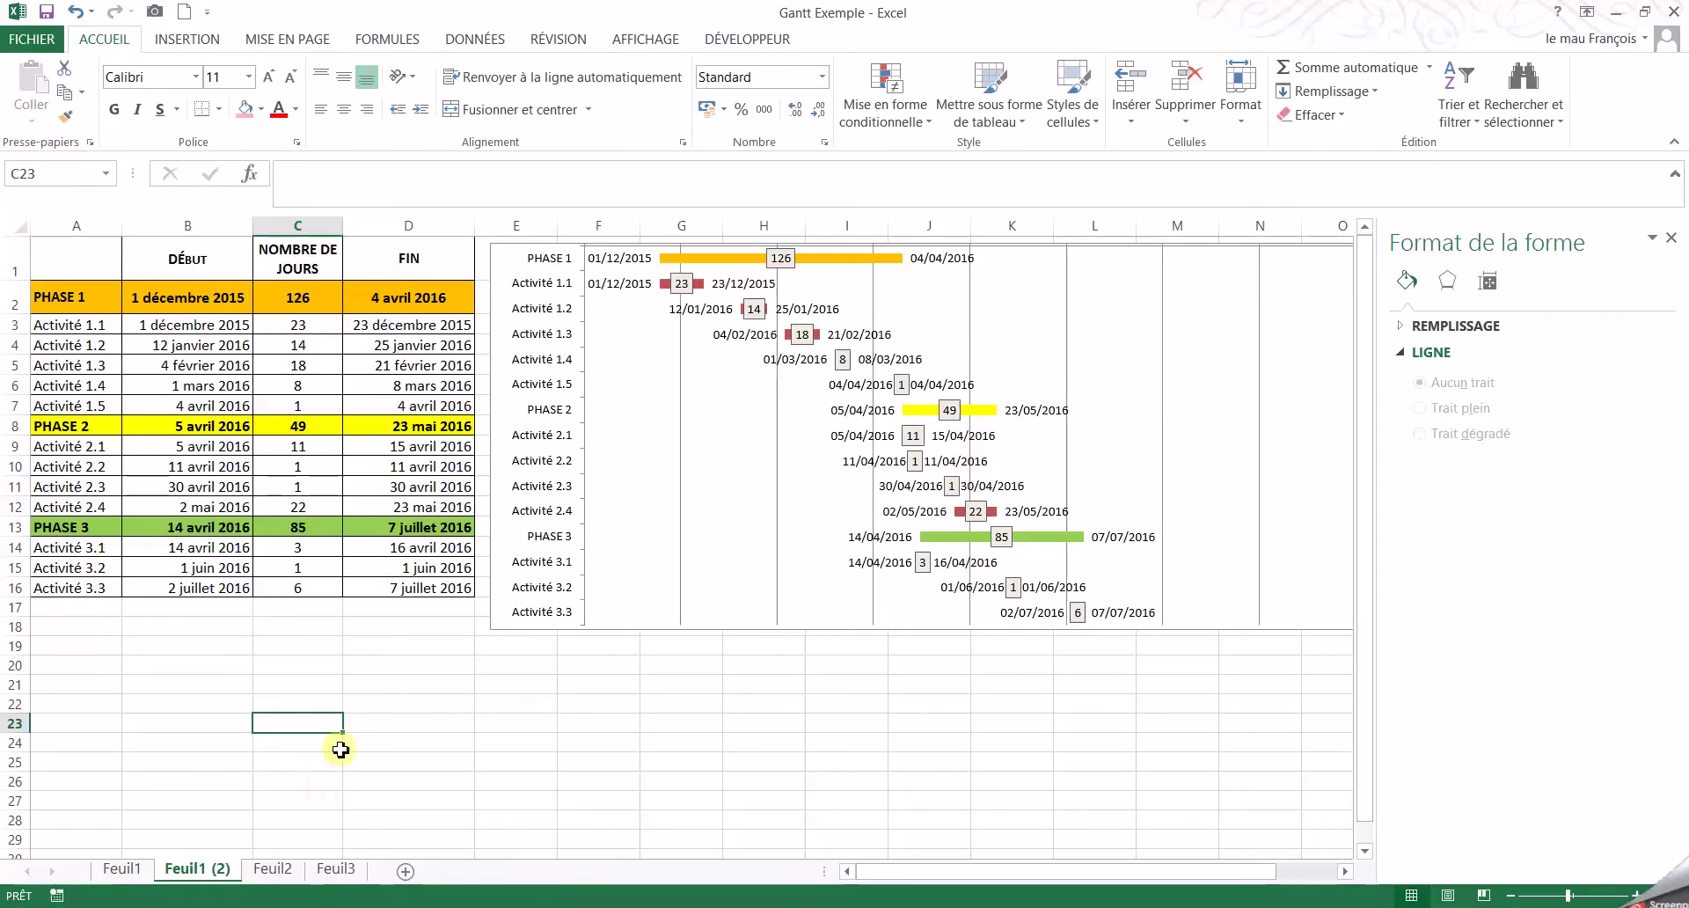
click(349, 705)
click(80, 614)
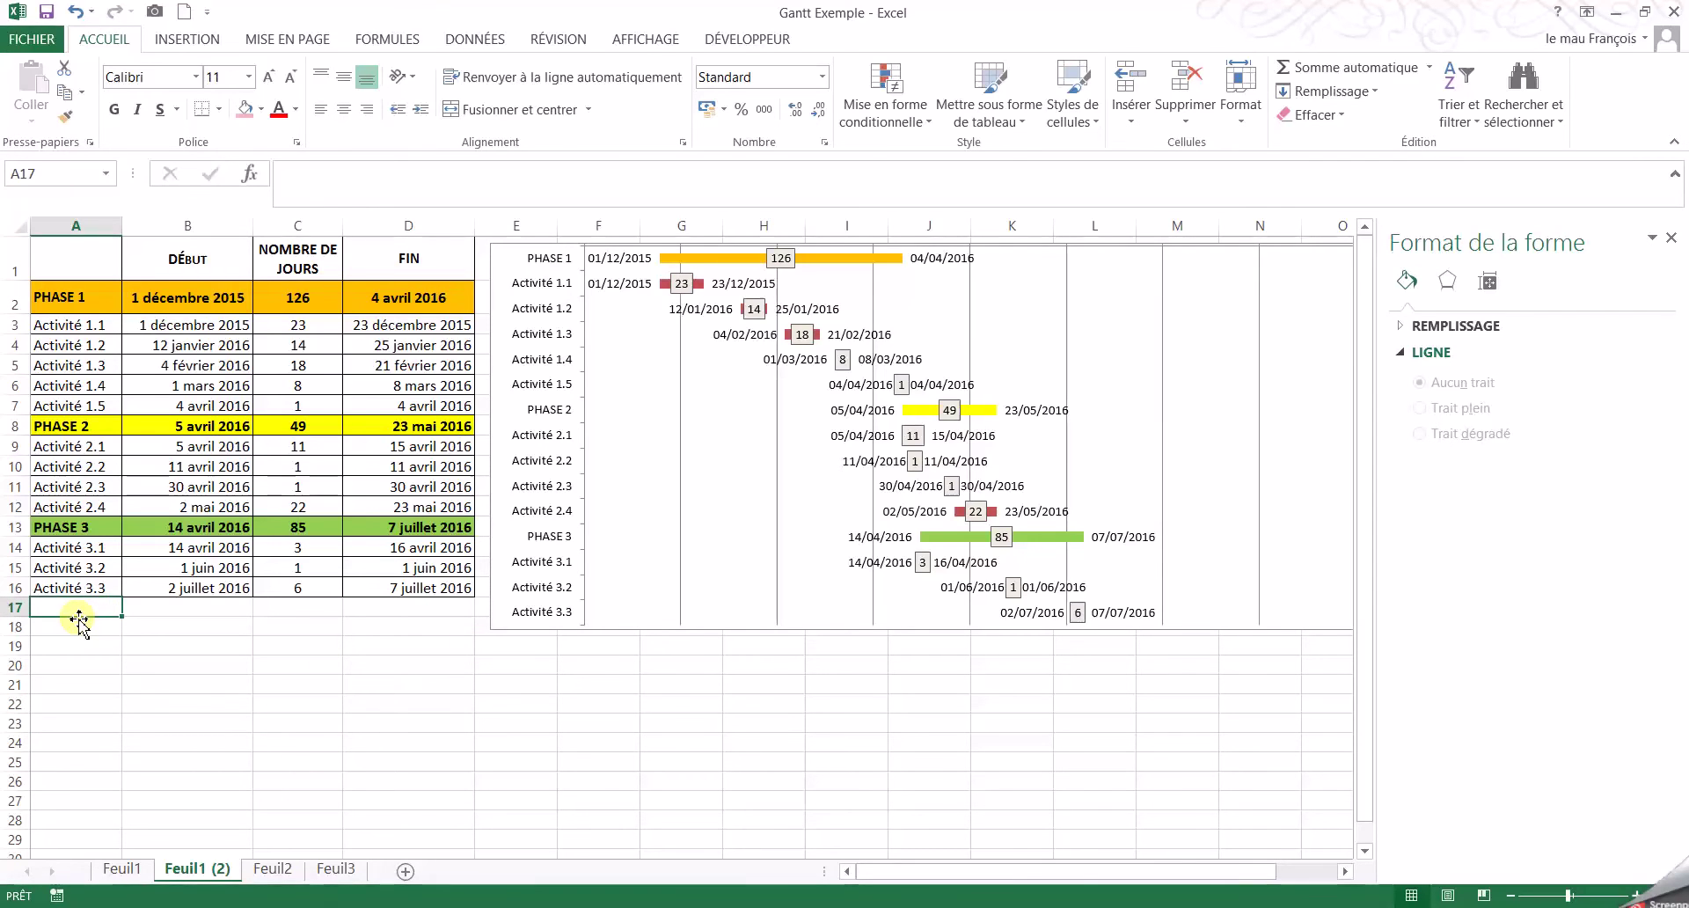
text(Date du)
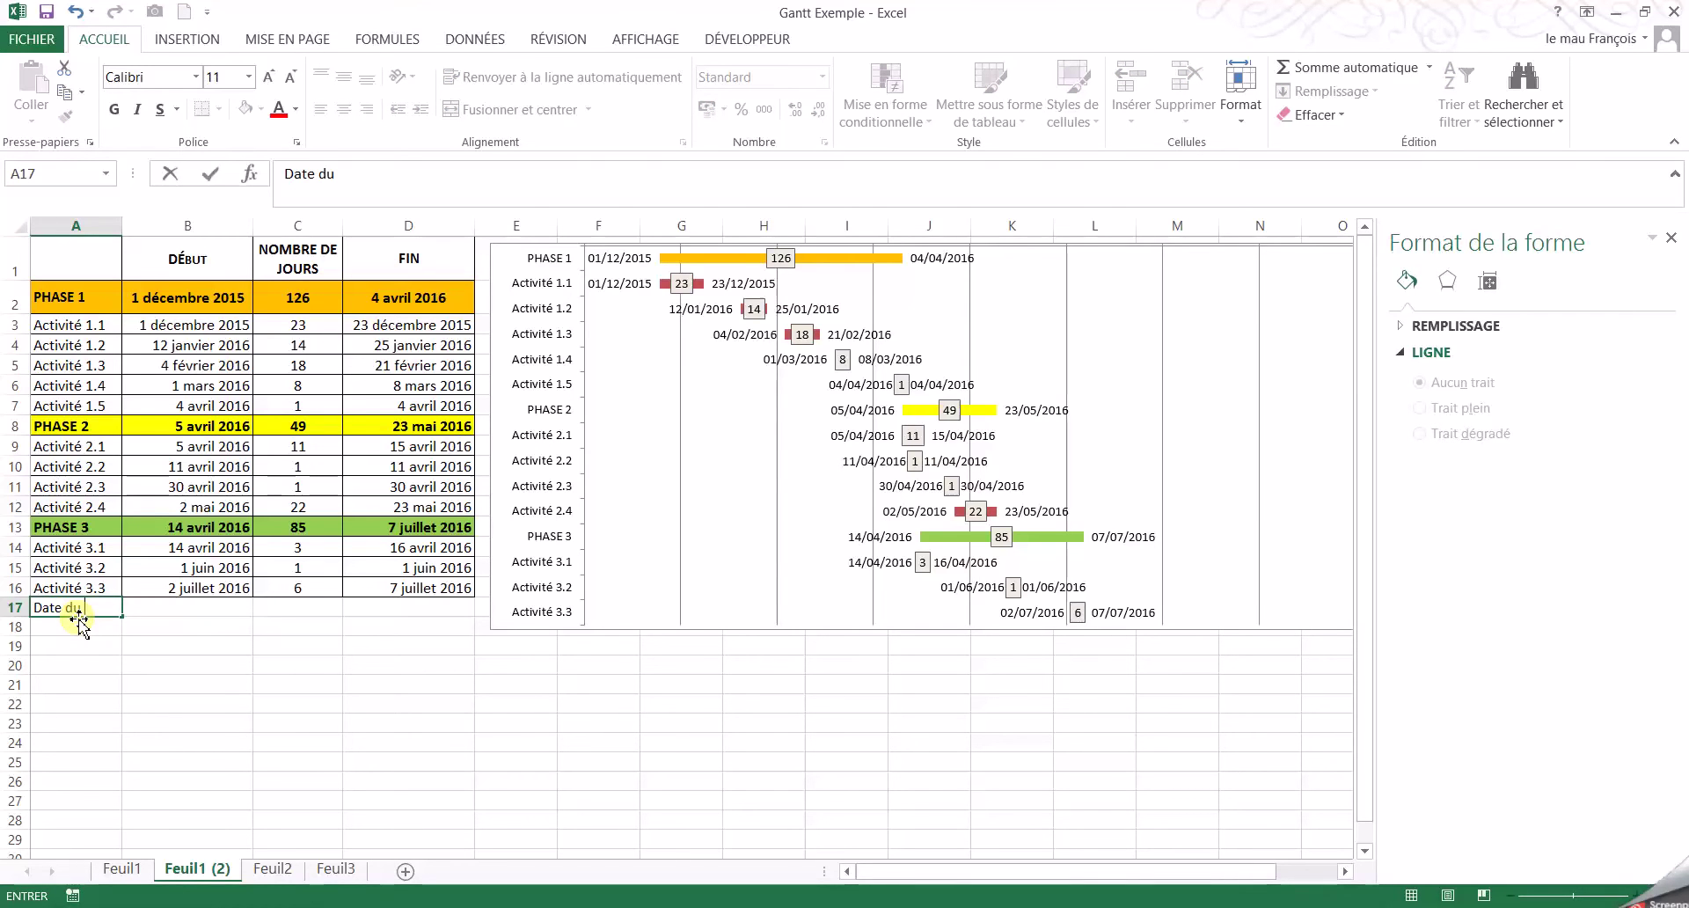
text( jour)
key(Tab)
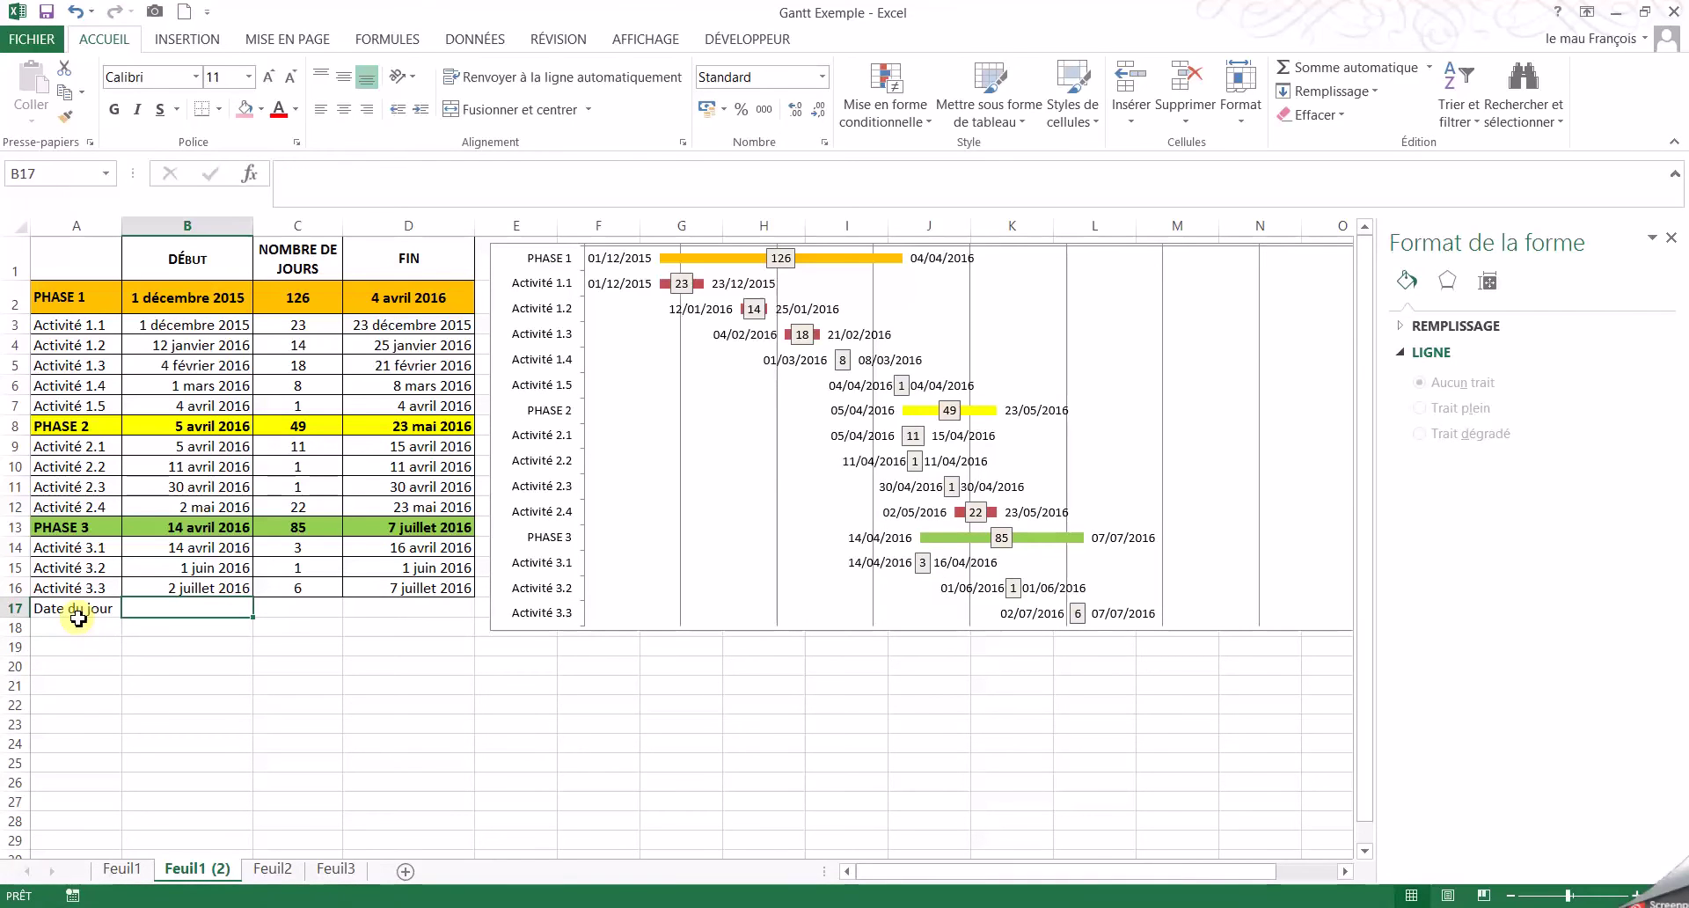
Step: Enter the formula =AUJOURDHUI() as the start date of the Date du jour row in B17
text(=)
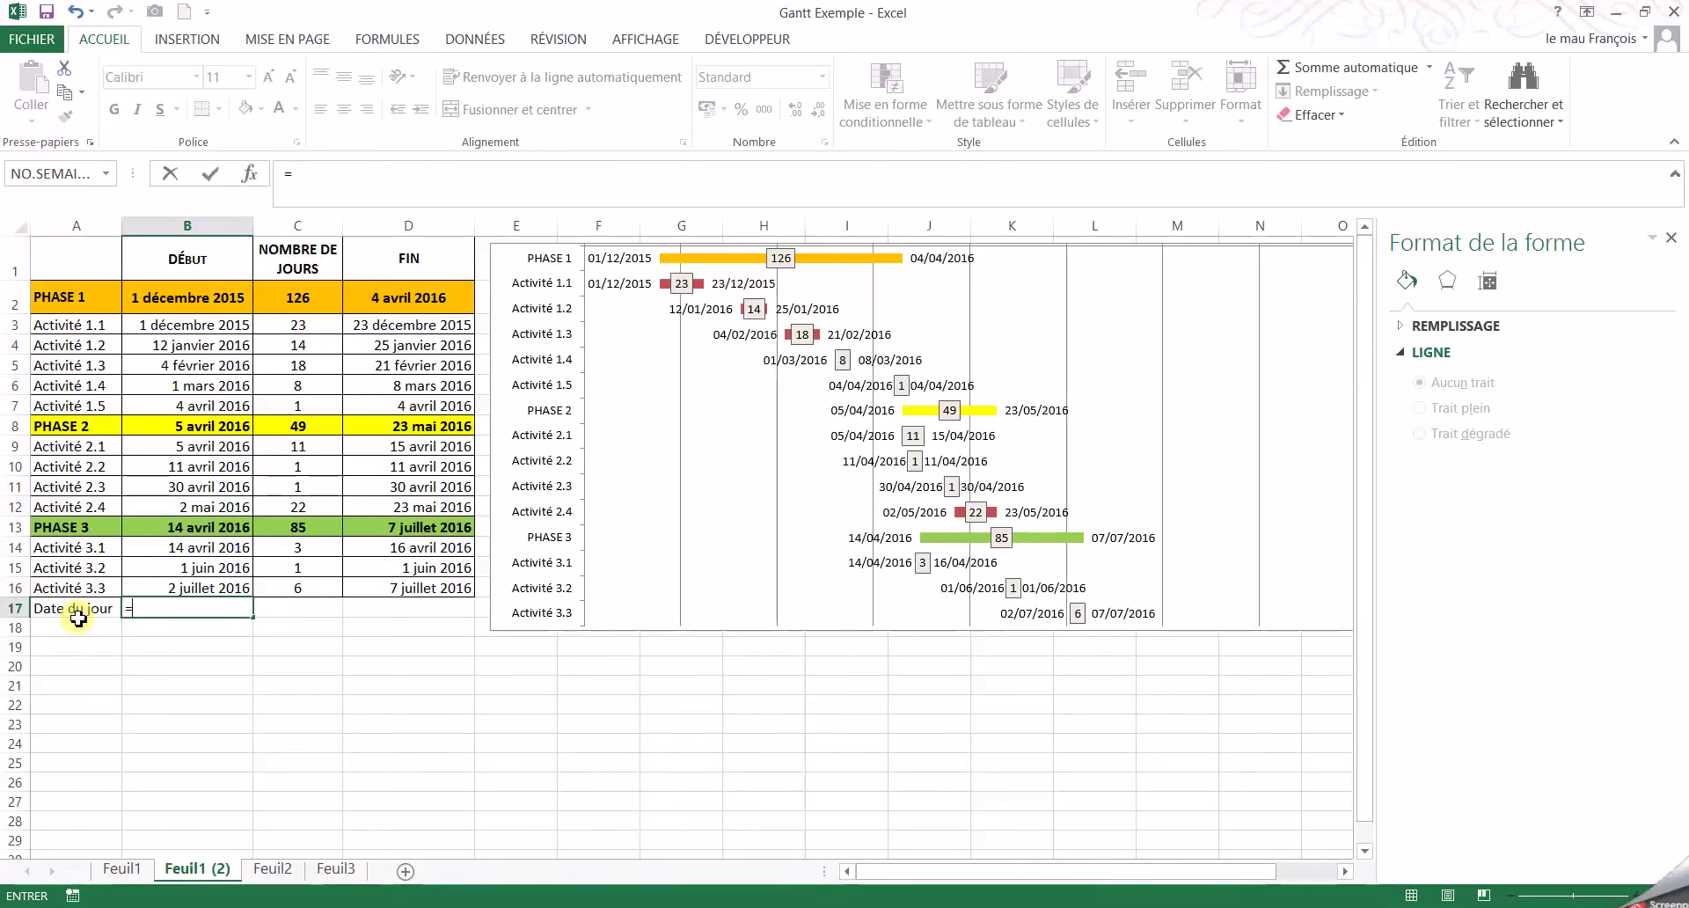
text(aujou)
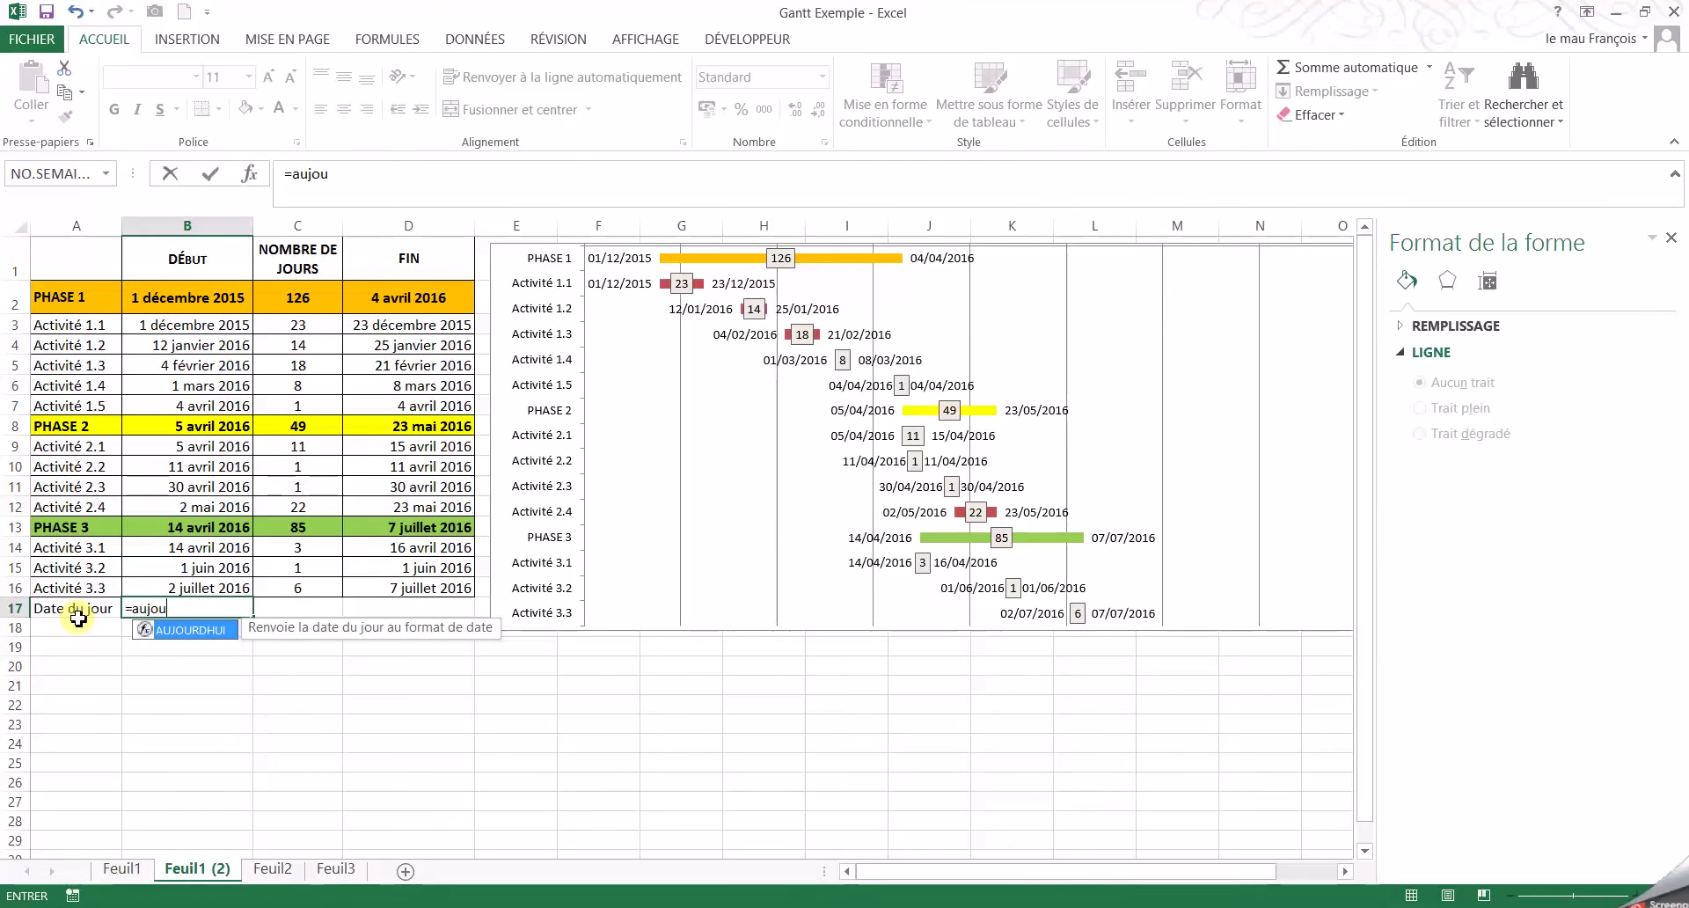
text(rdhui()
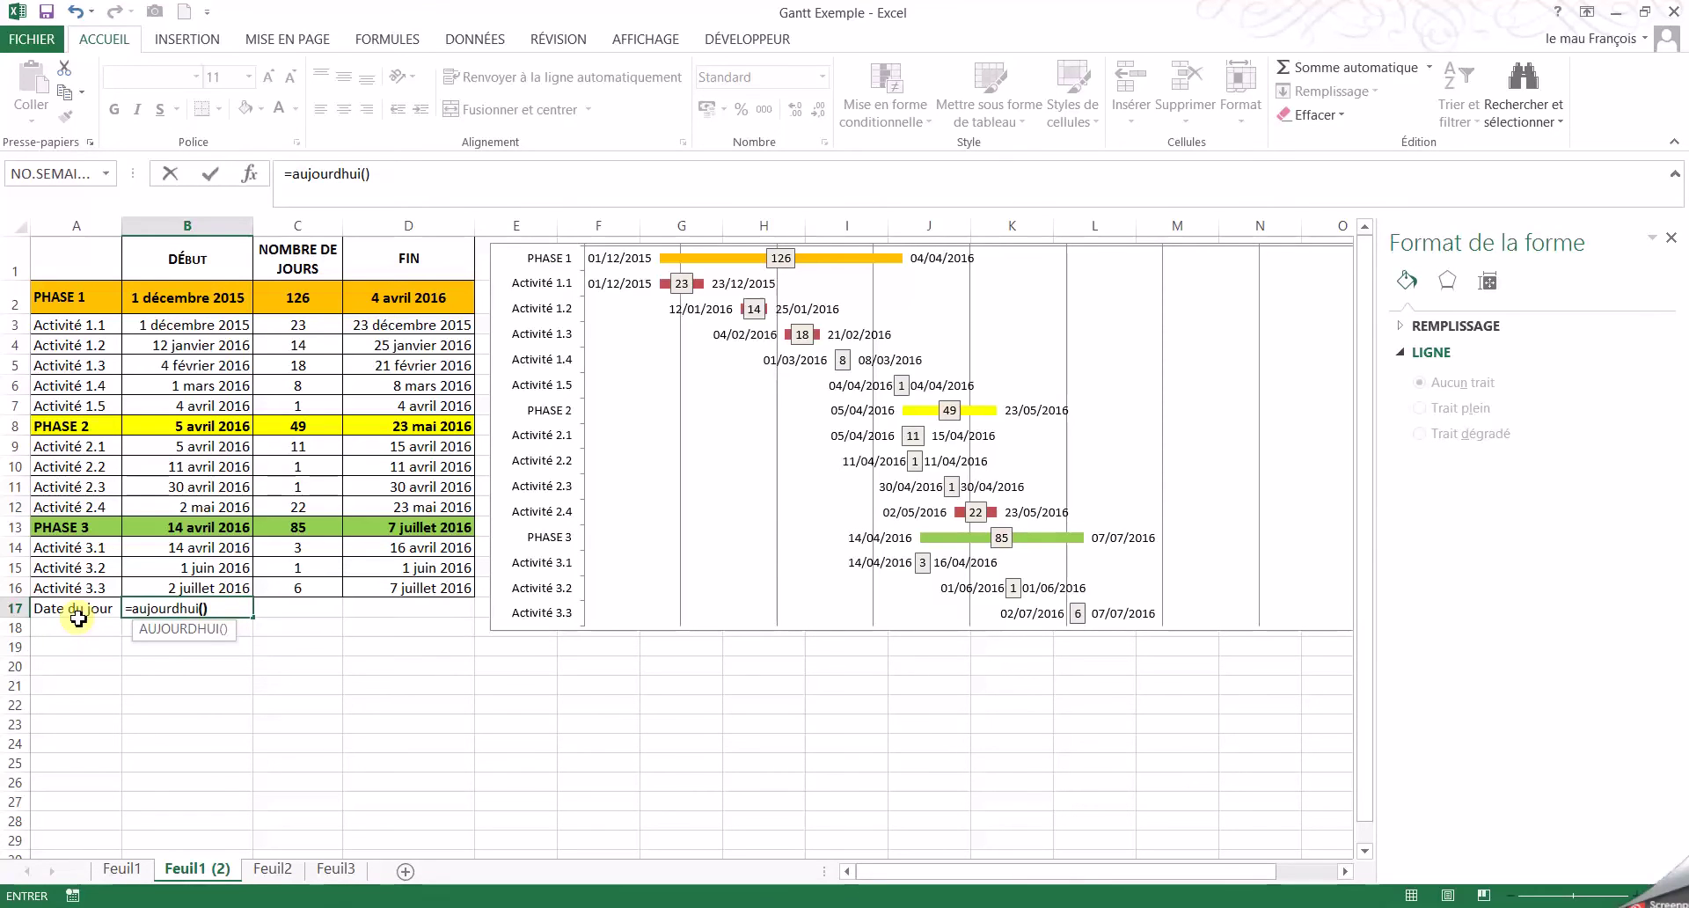
key(Return)
click(189, 606)
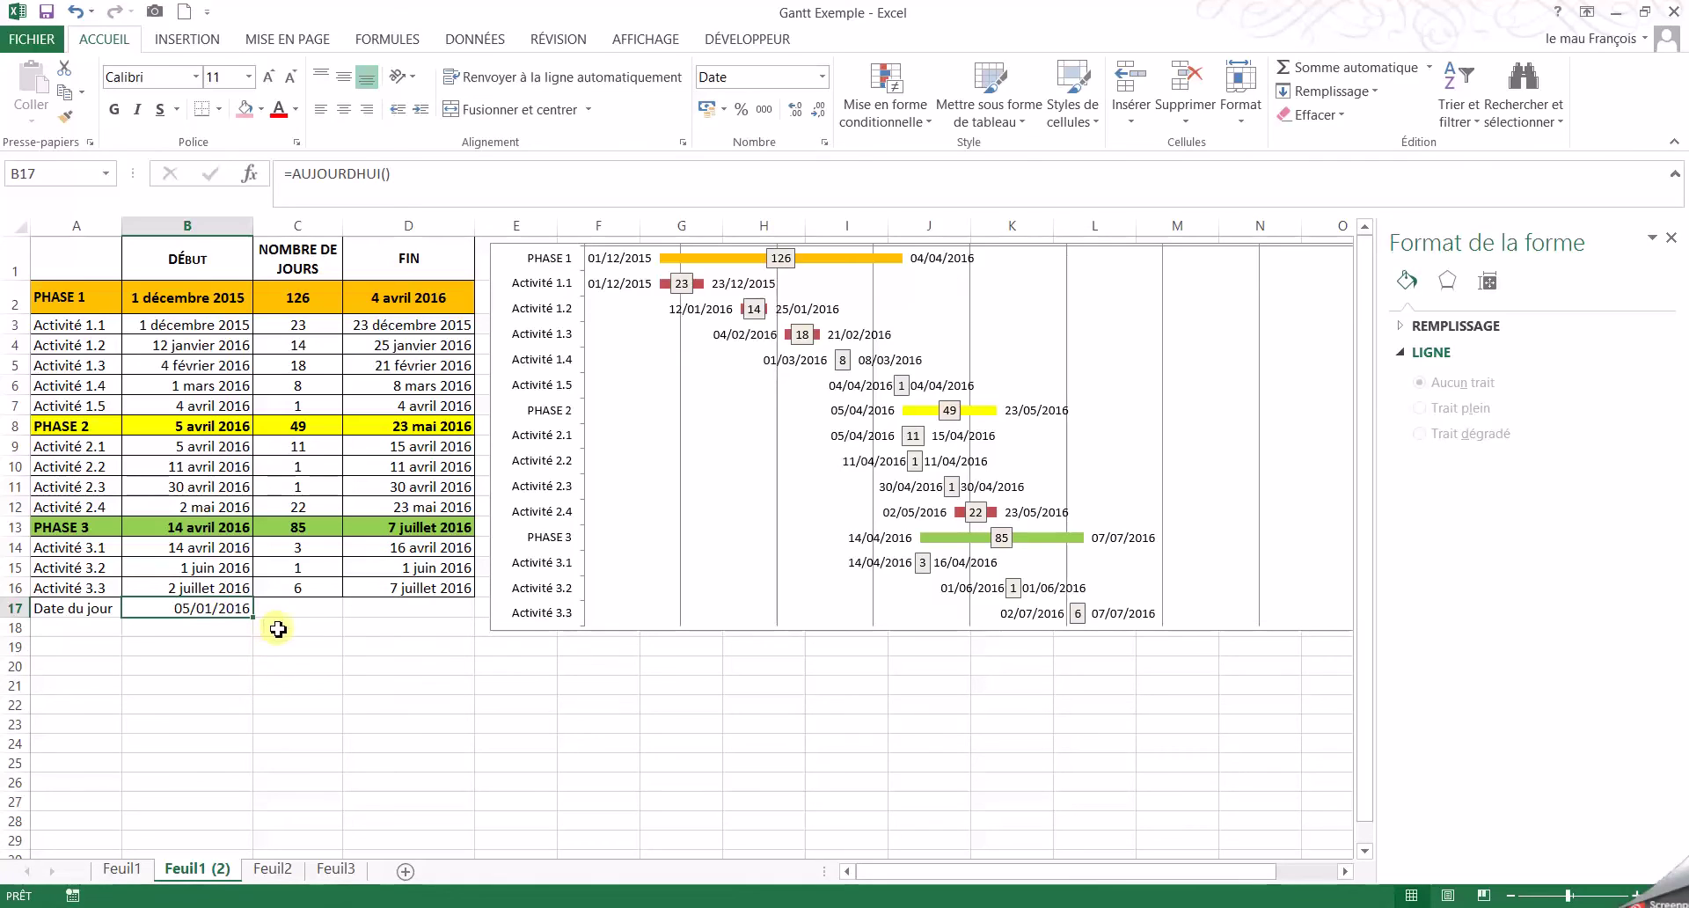
Step: Copy the current-date formula from B17 into the end-date cell D17
click(428, 606)
click(225, 609)
key(ctrl+c)
click(415, 607)
key(ctrl+v)
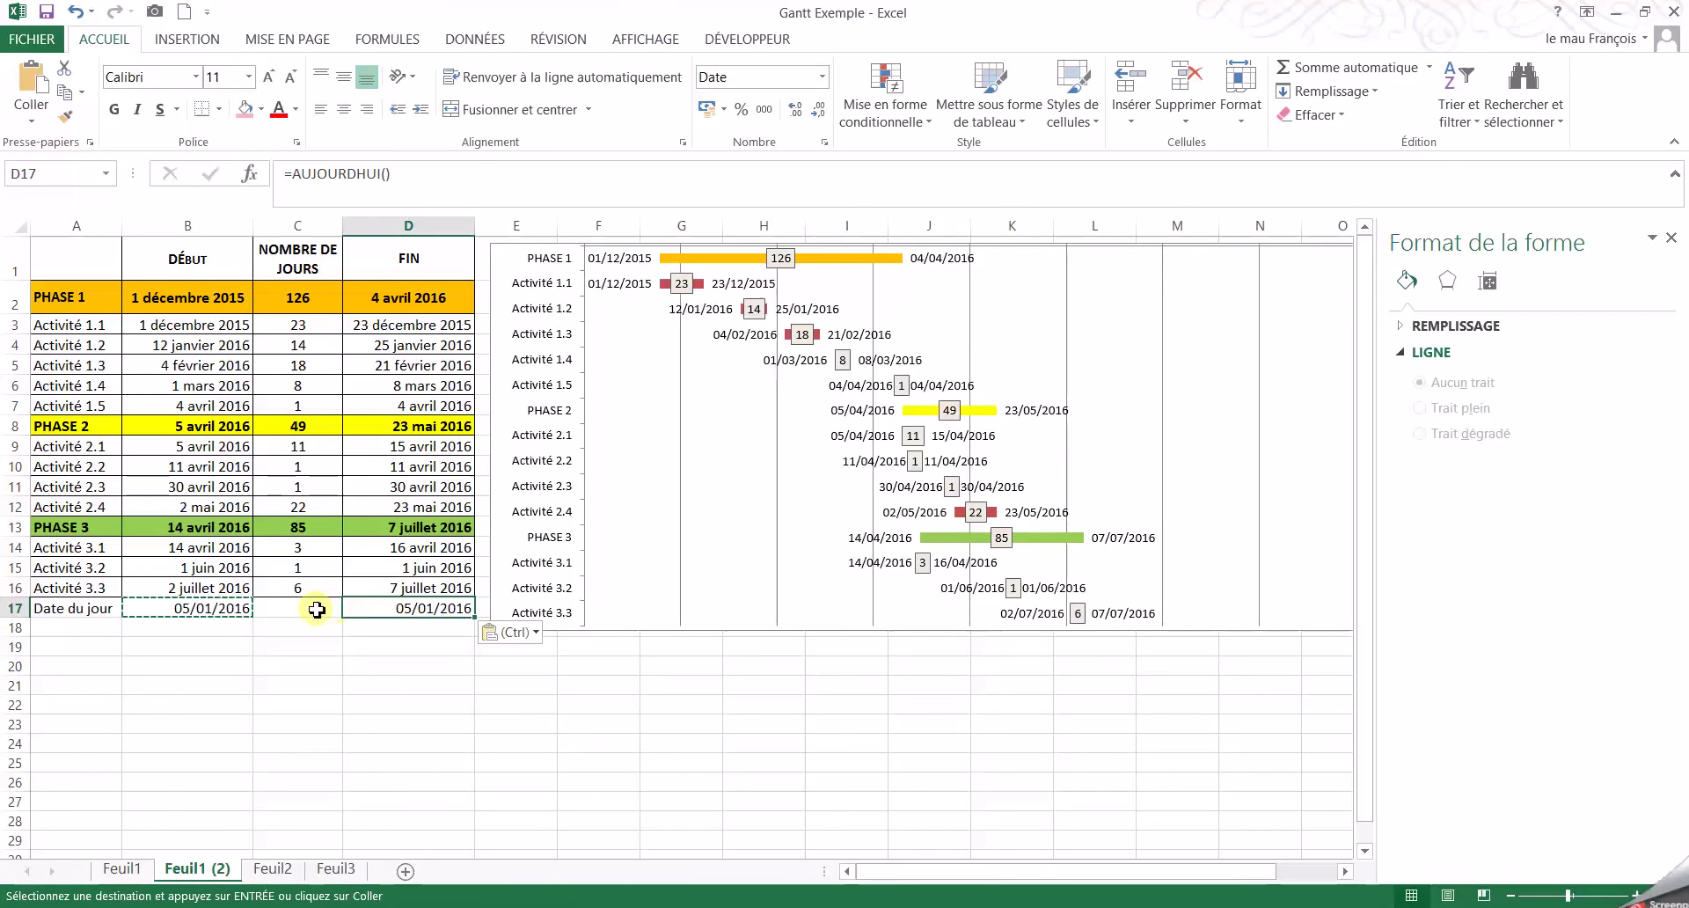
Step: Fill the number-of-days formula from C16 down into C17 for the Date du jour row
click(315, 612)
click(315, 591)
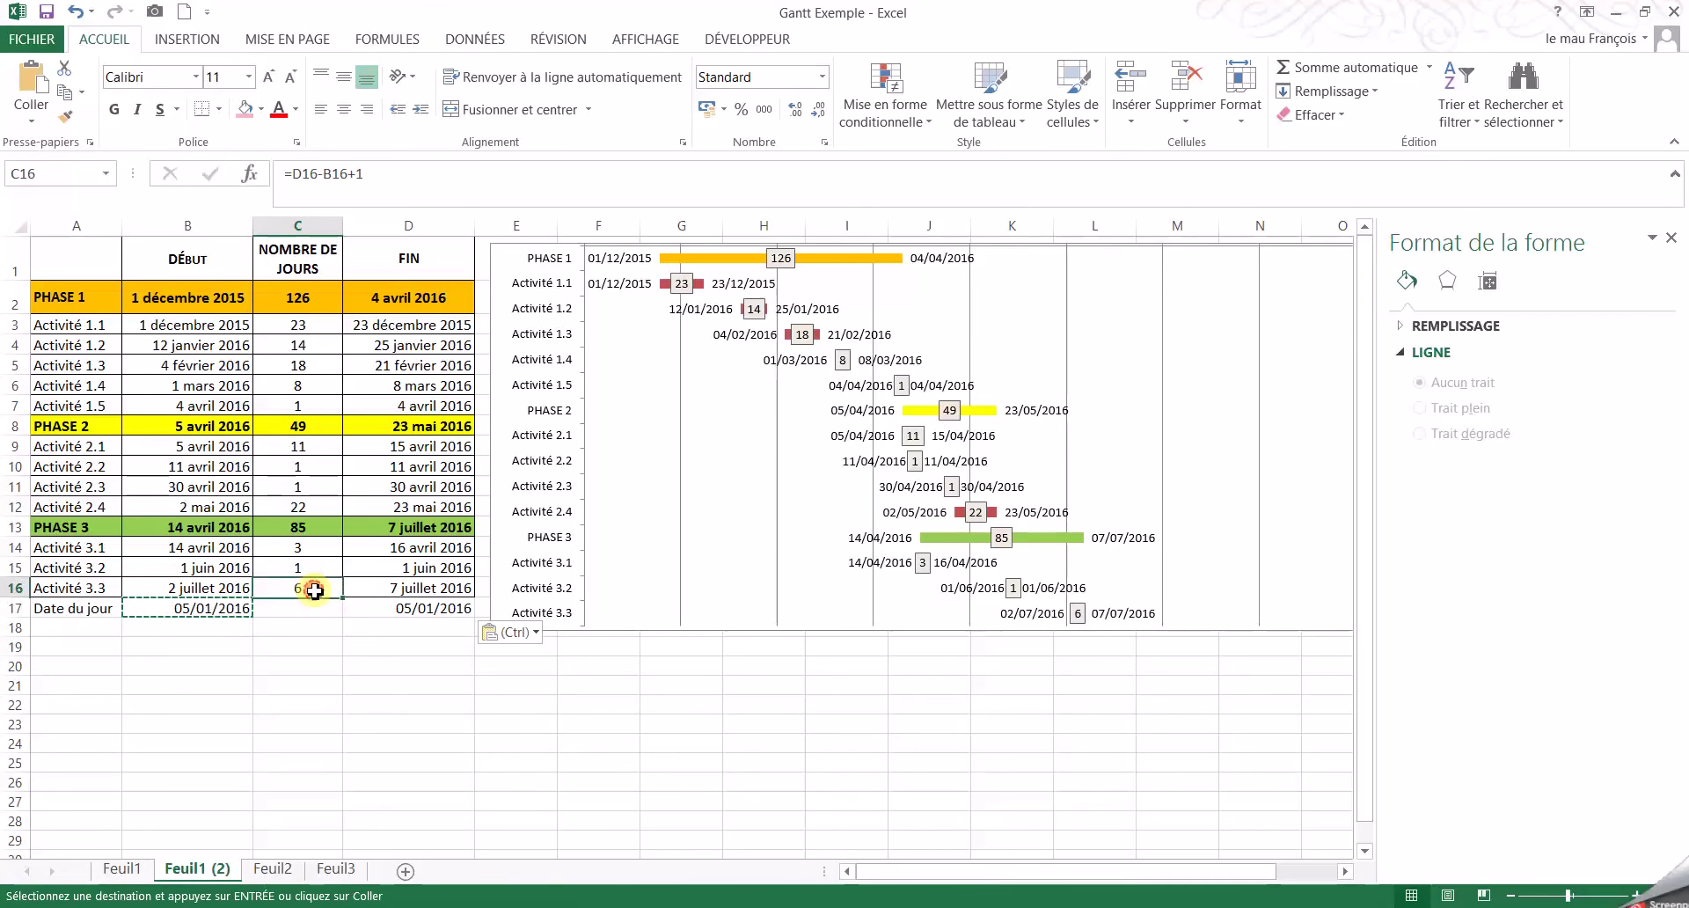
drag(342, 599, 343, 616)
click(303, 607)
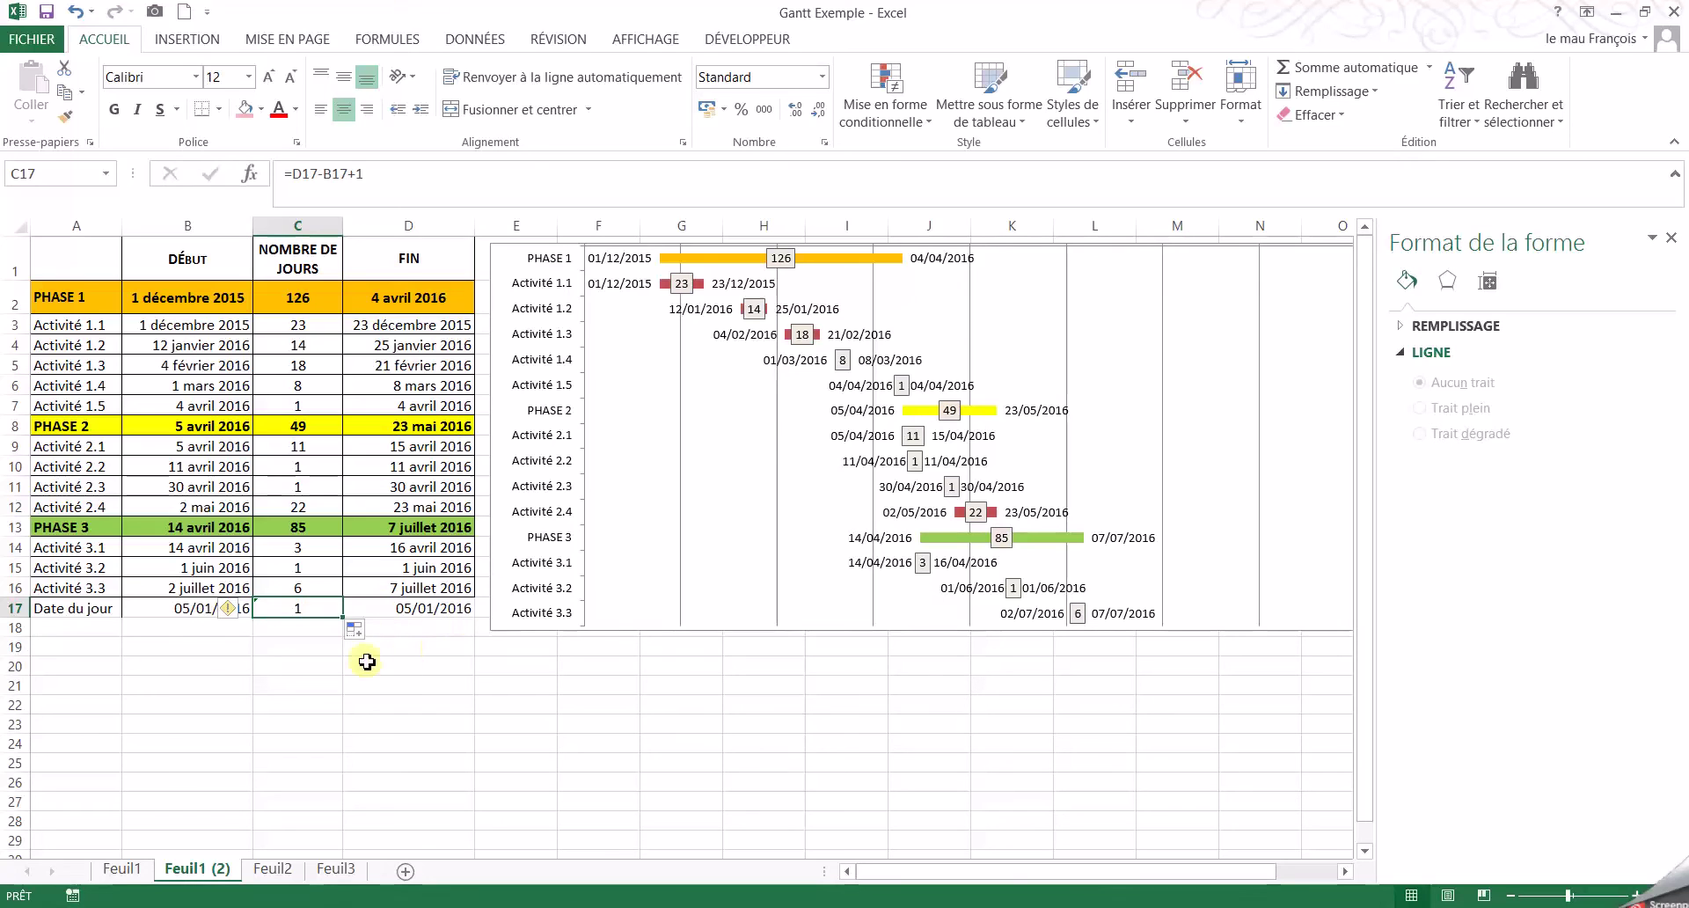
Step: Extend the Gantt chart's source data range by one row to include the Date du jour row 17
click(556, 632)
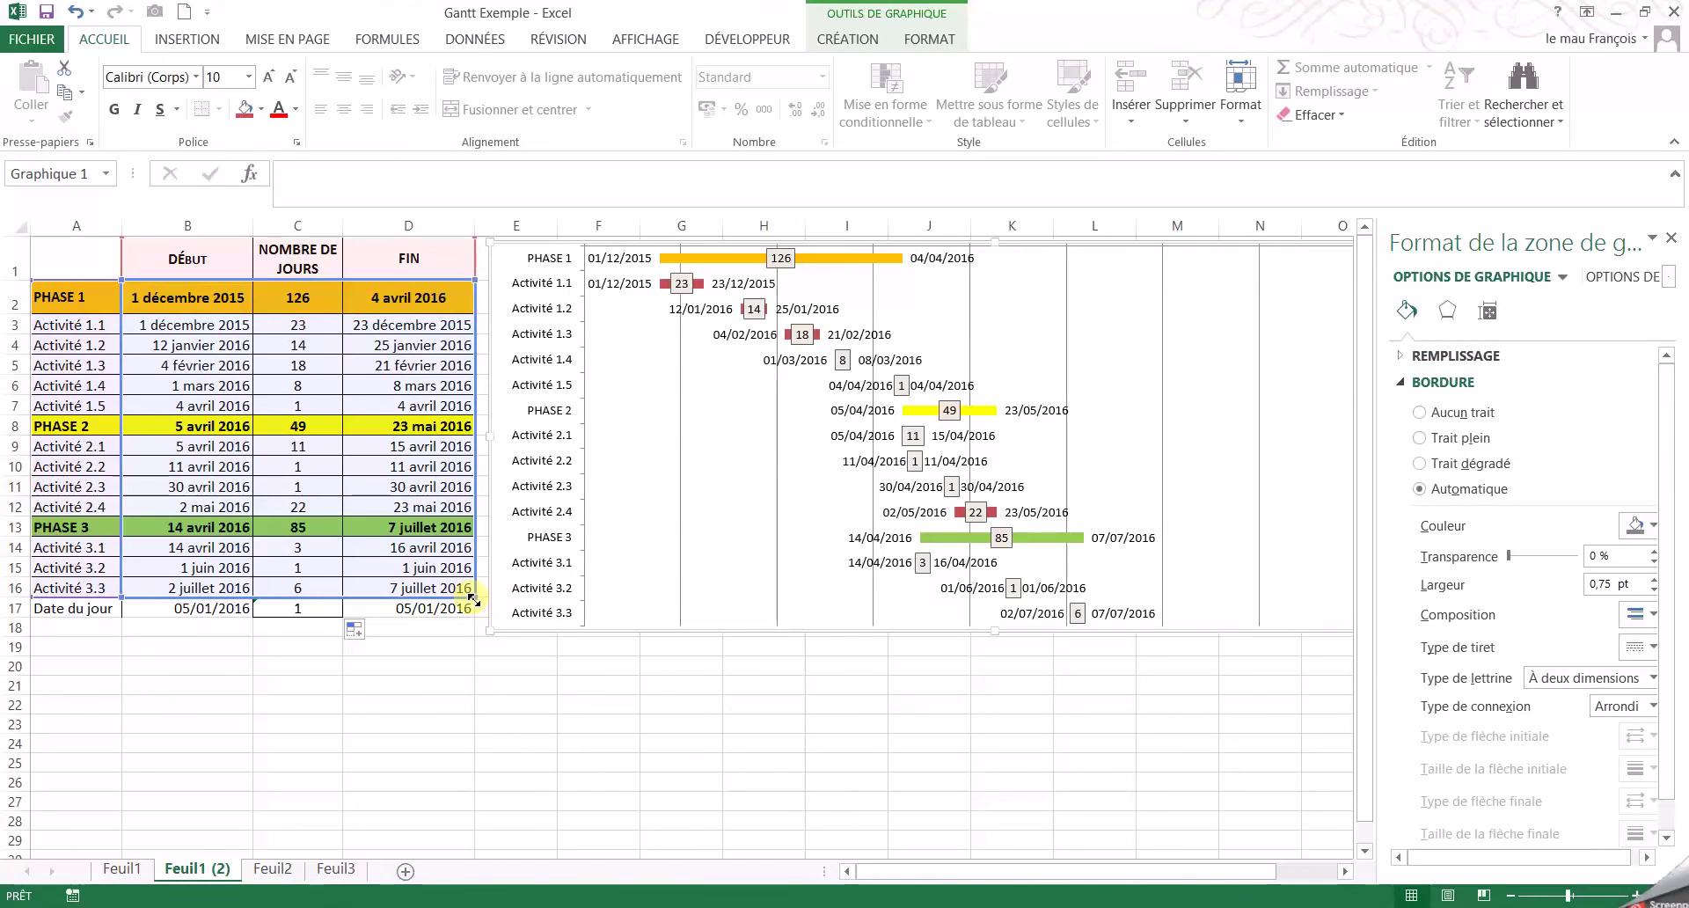
drag(473, 599, 466, 621)
click(497, 721)
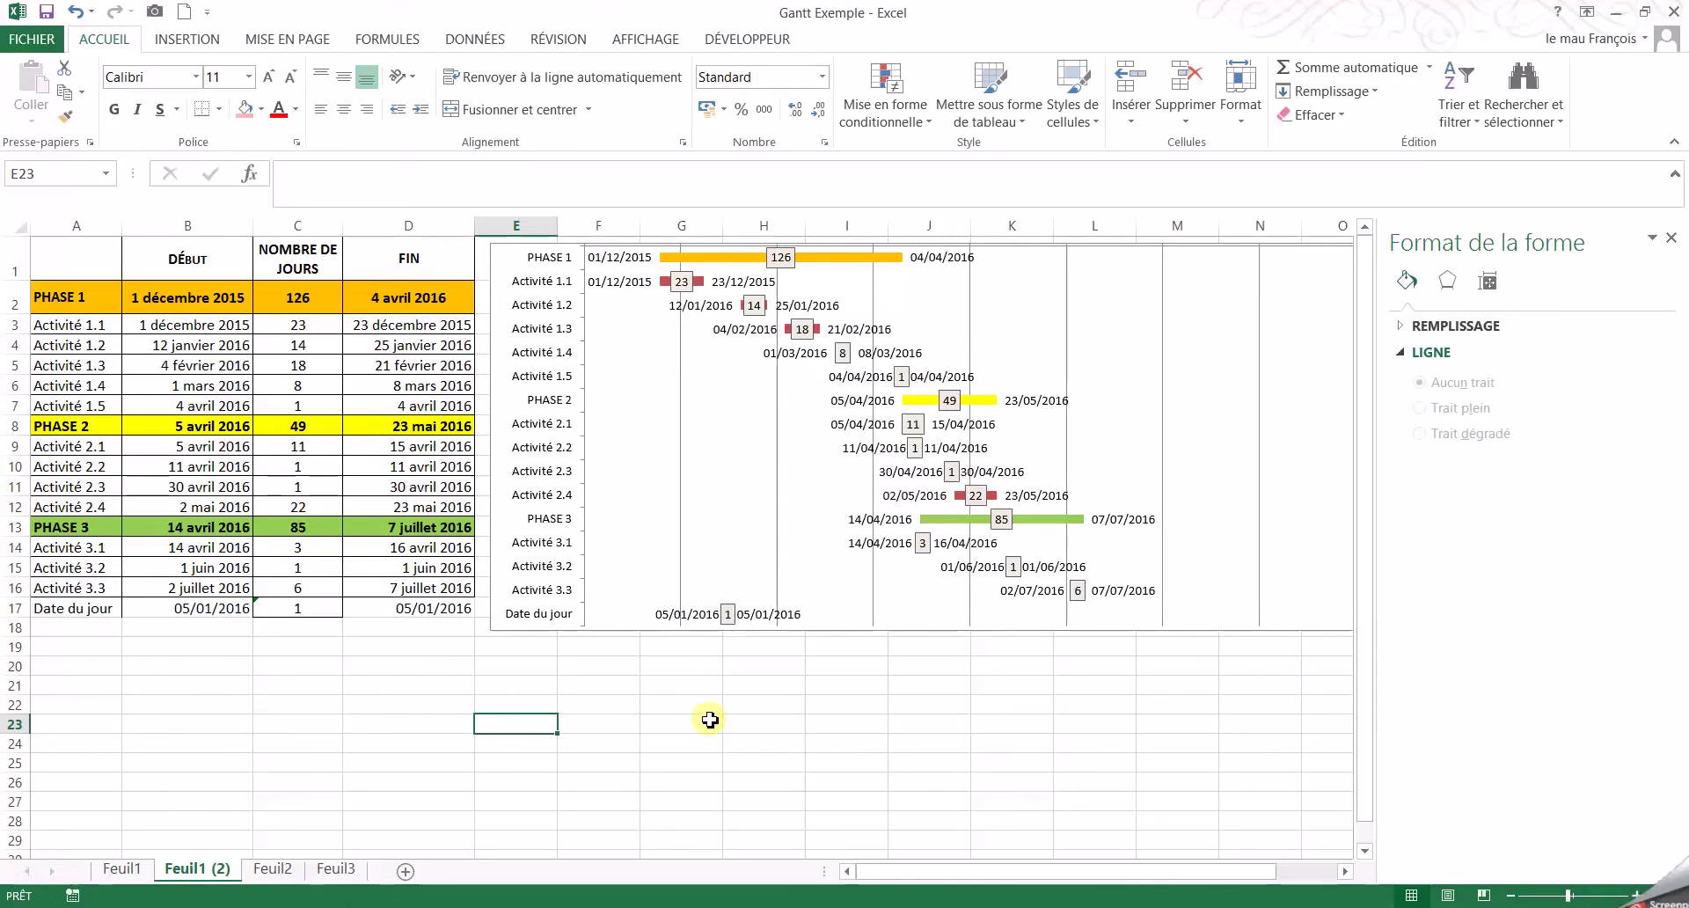
click(1089, 721)
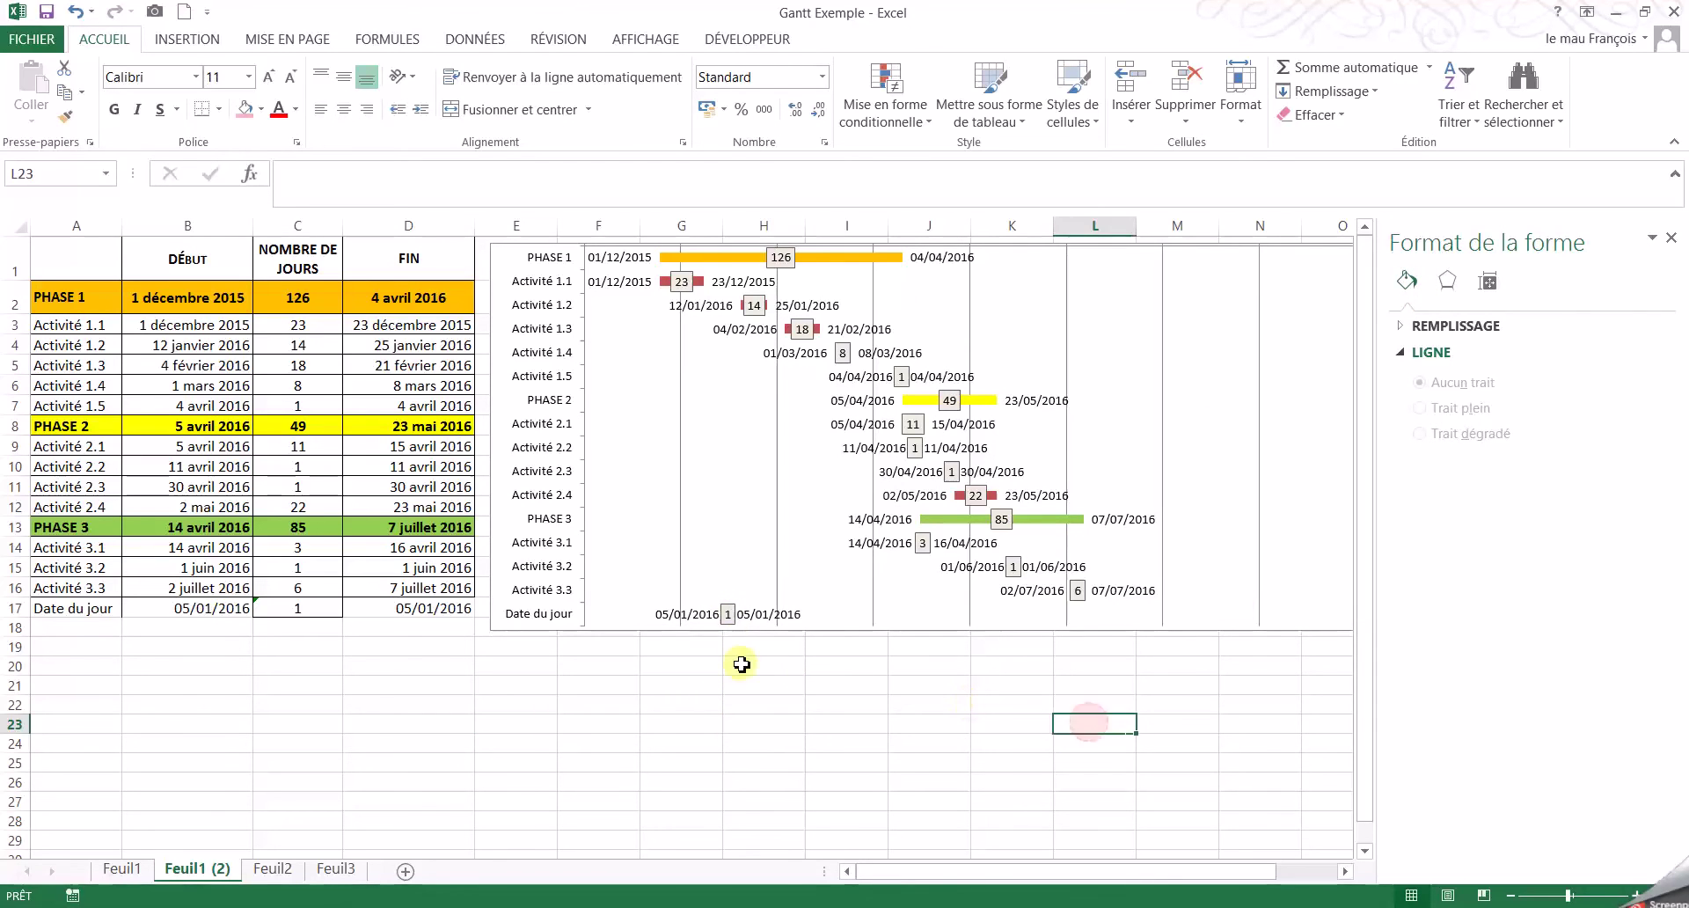
click(738, 609)
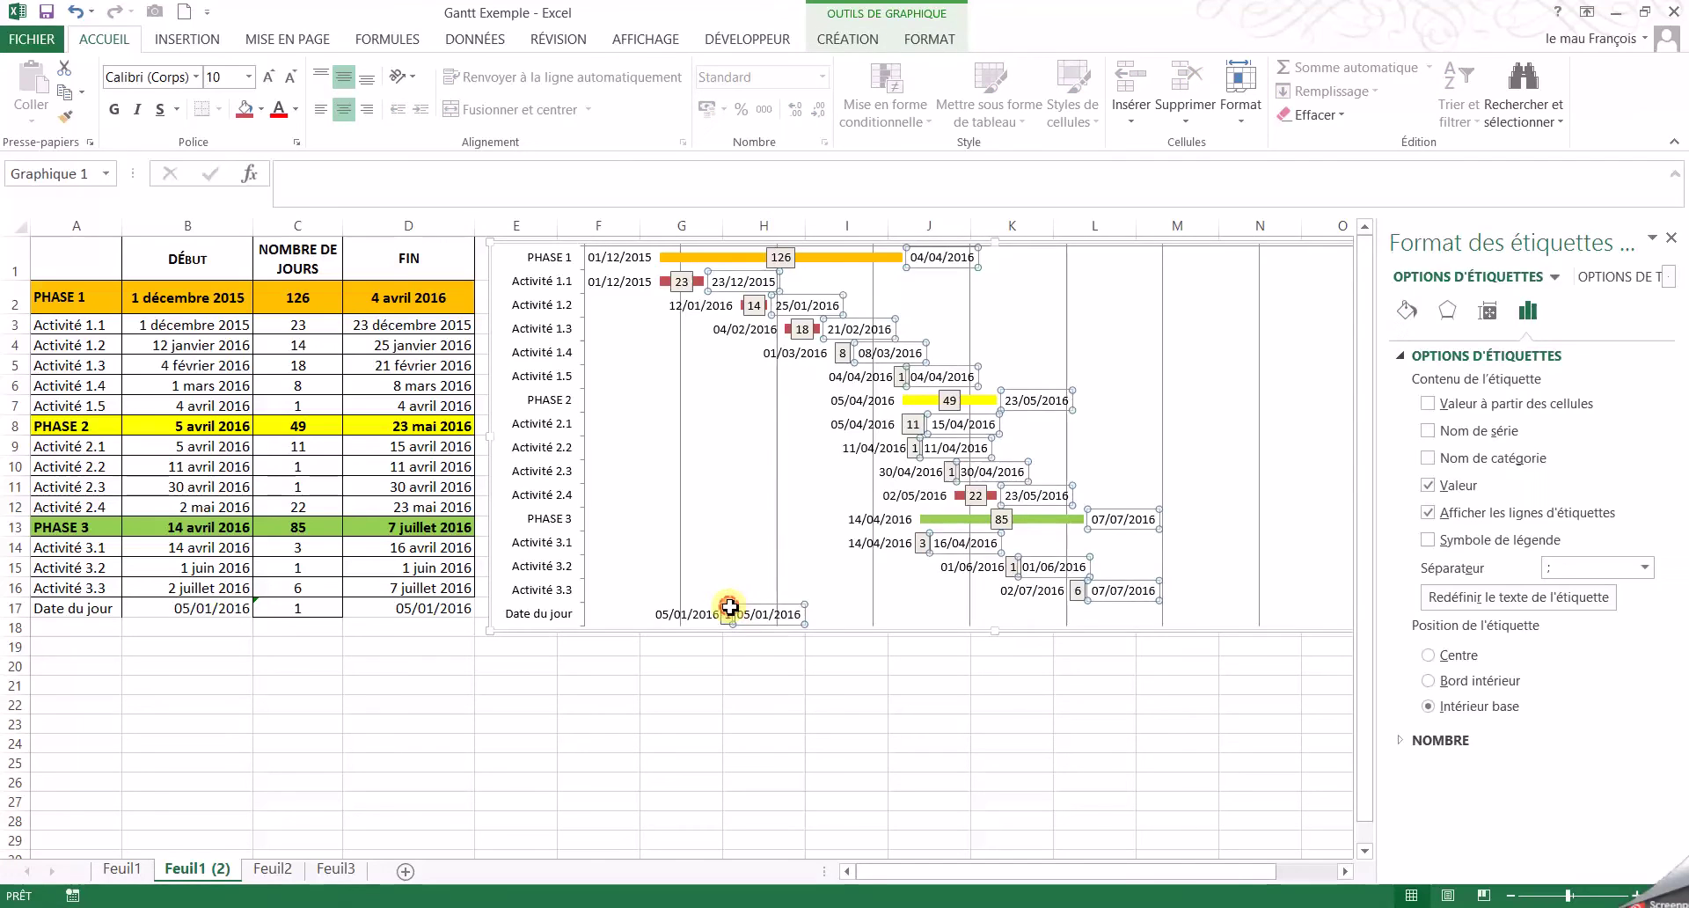
click(735, 613)
click(706, 664)
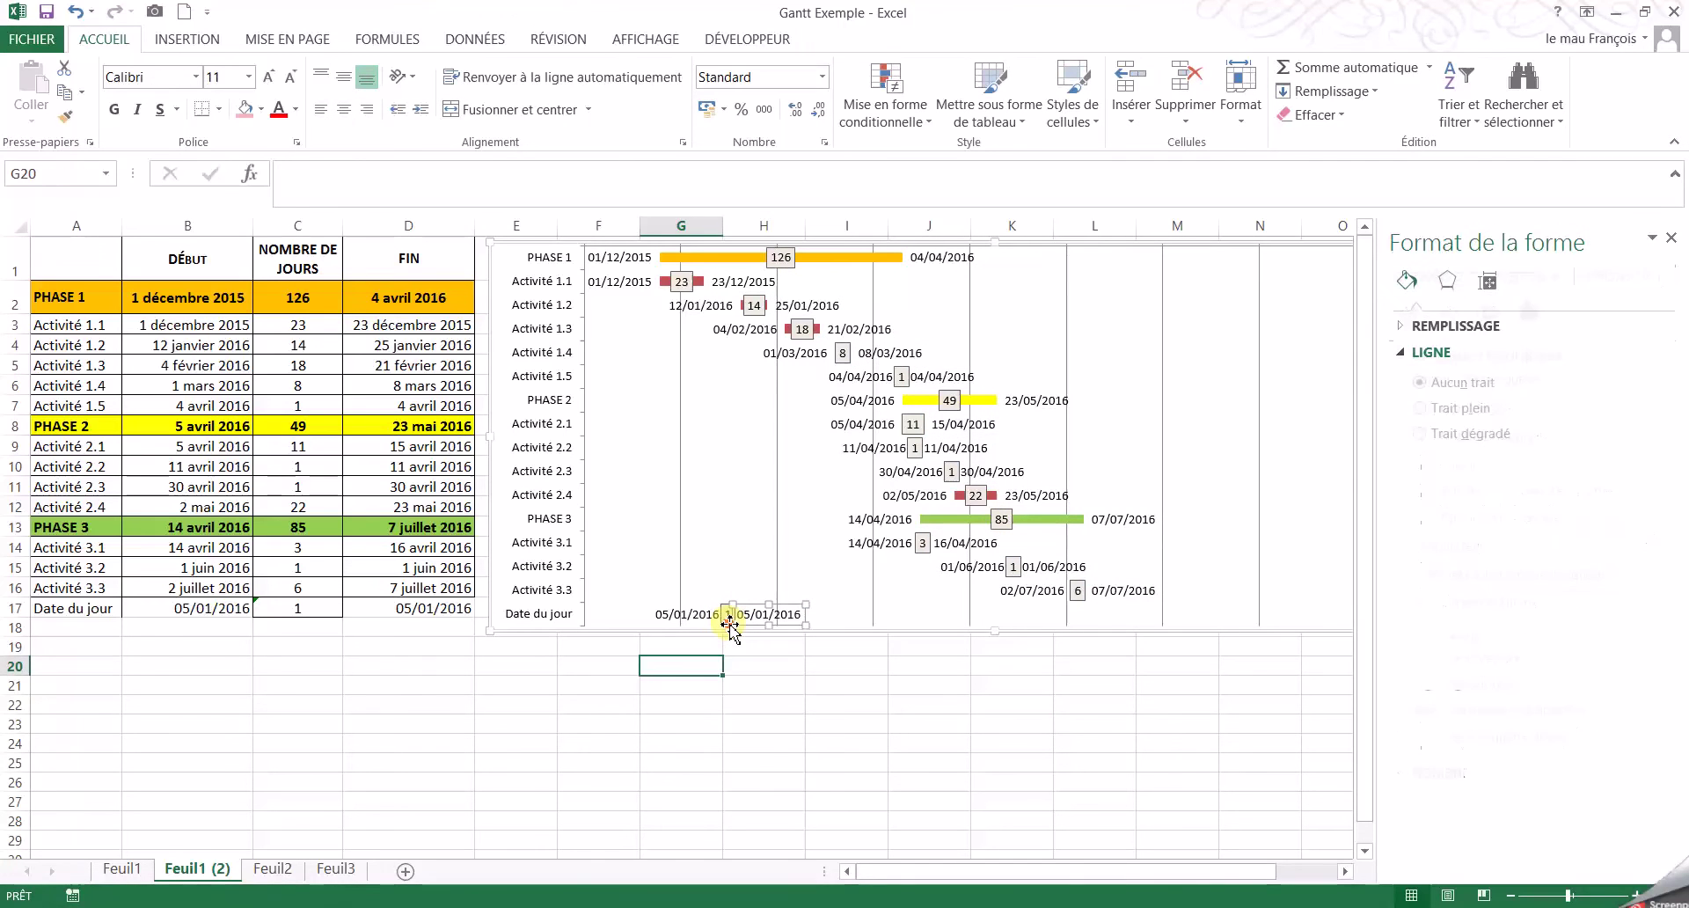
click(730, 616)
click(732, 618)
click(724, 678)
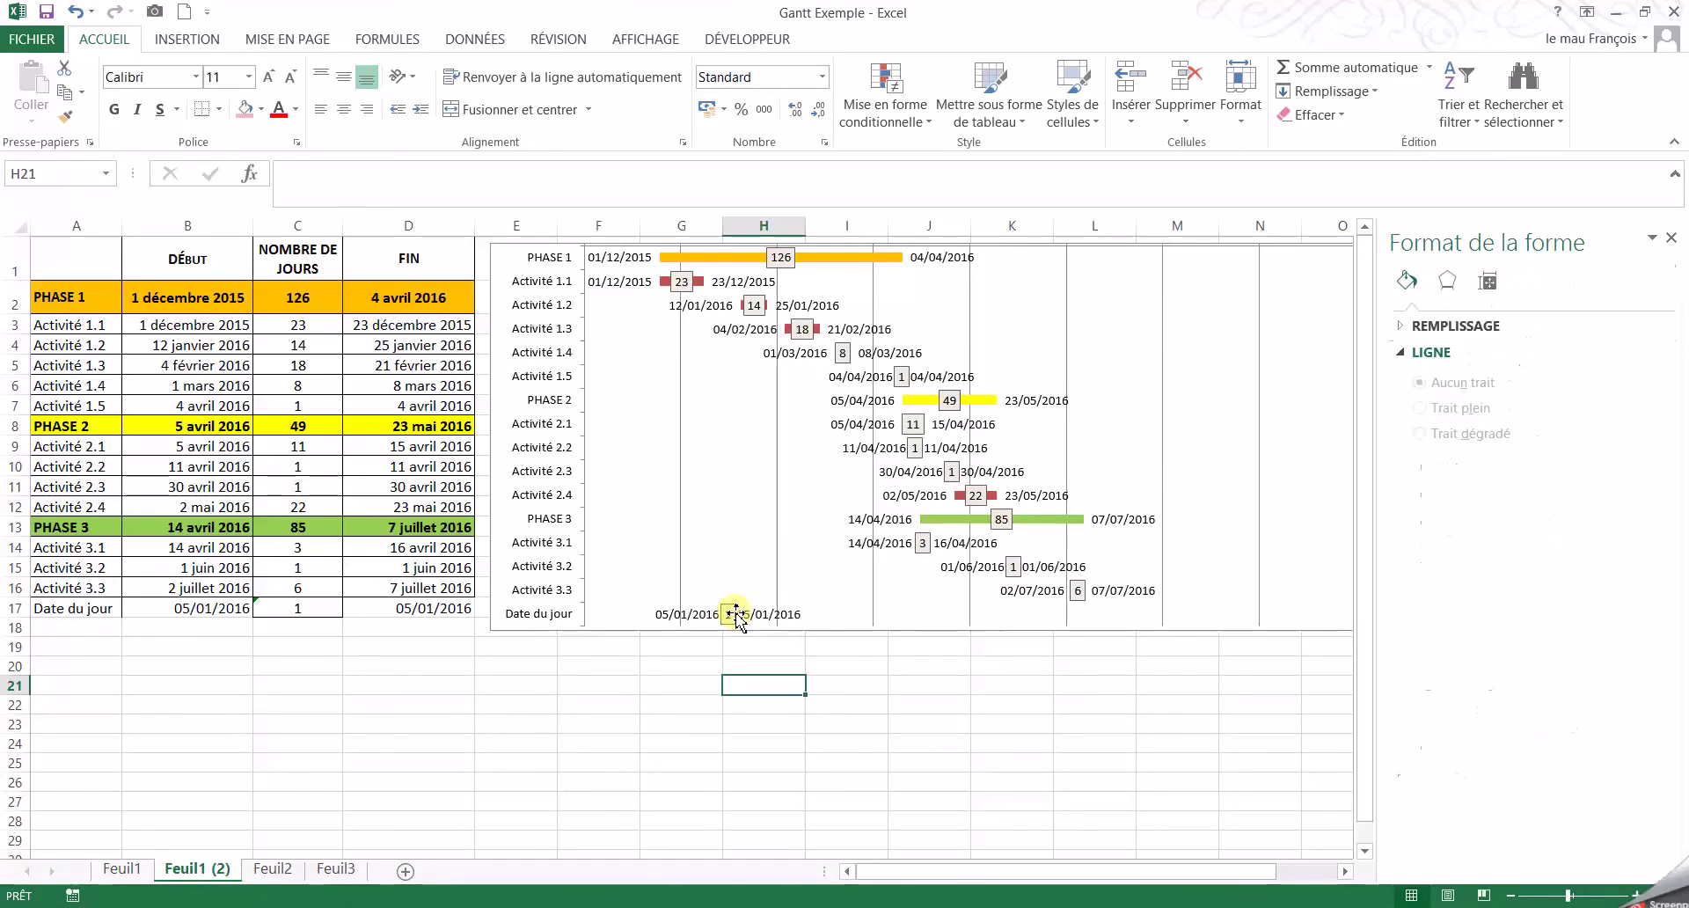
Step: Change only the Date du jour duration label to a line callout and extend its pointer vertically to the chart's upper edge
click(735, 613)
click(730, 613)
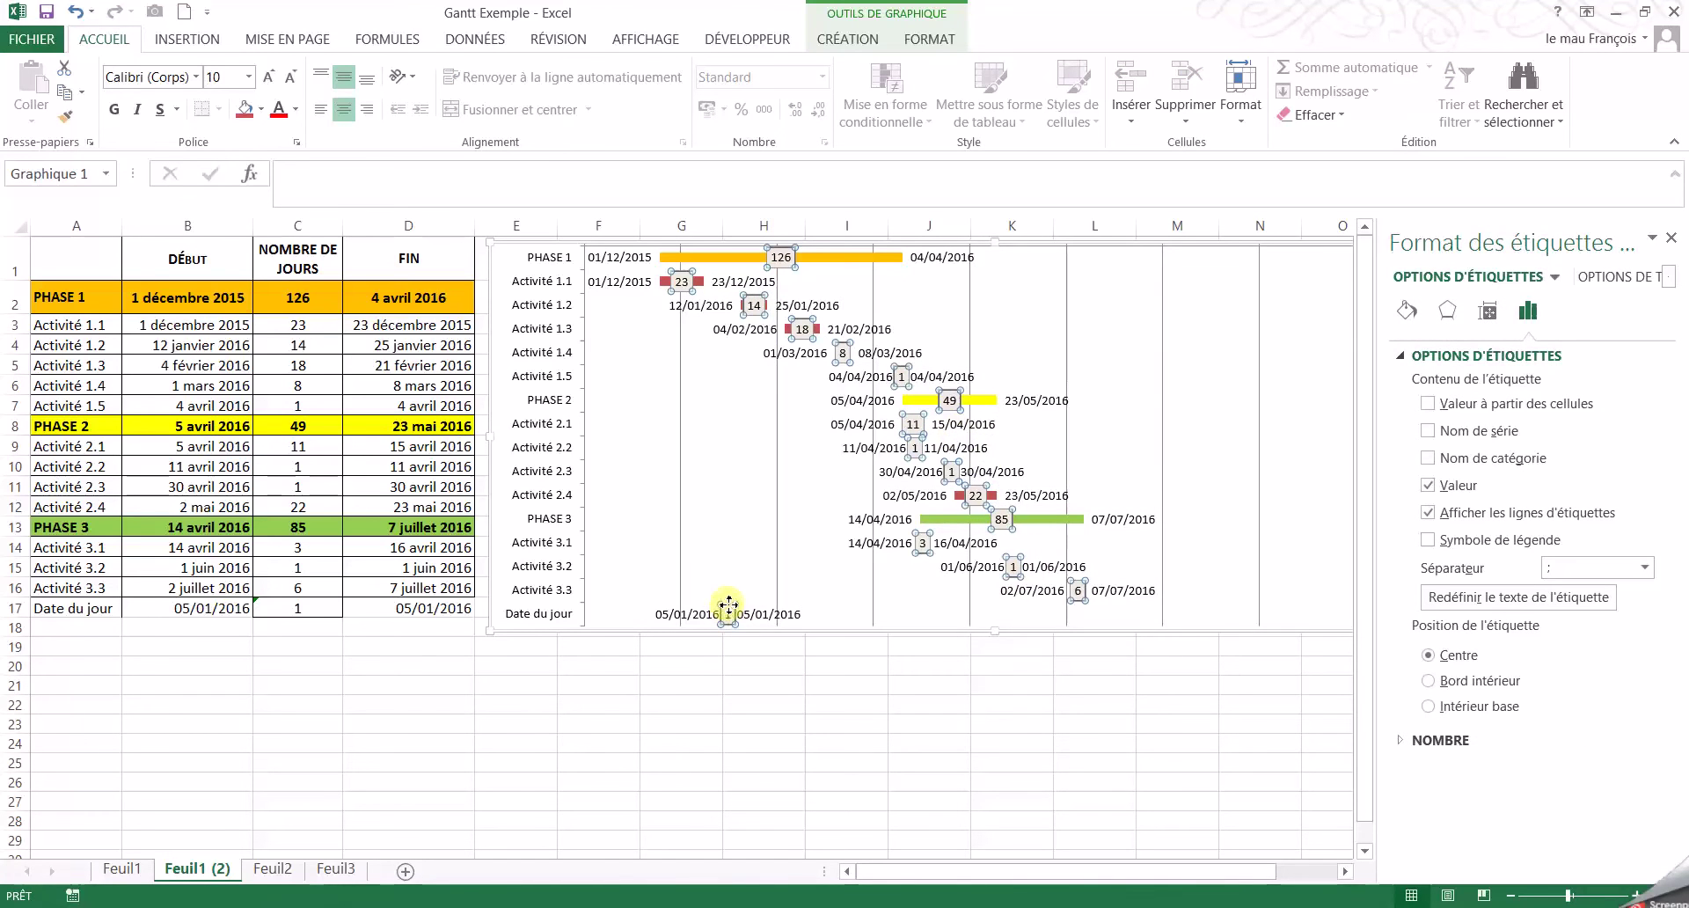
click(730, 612)
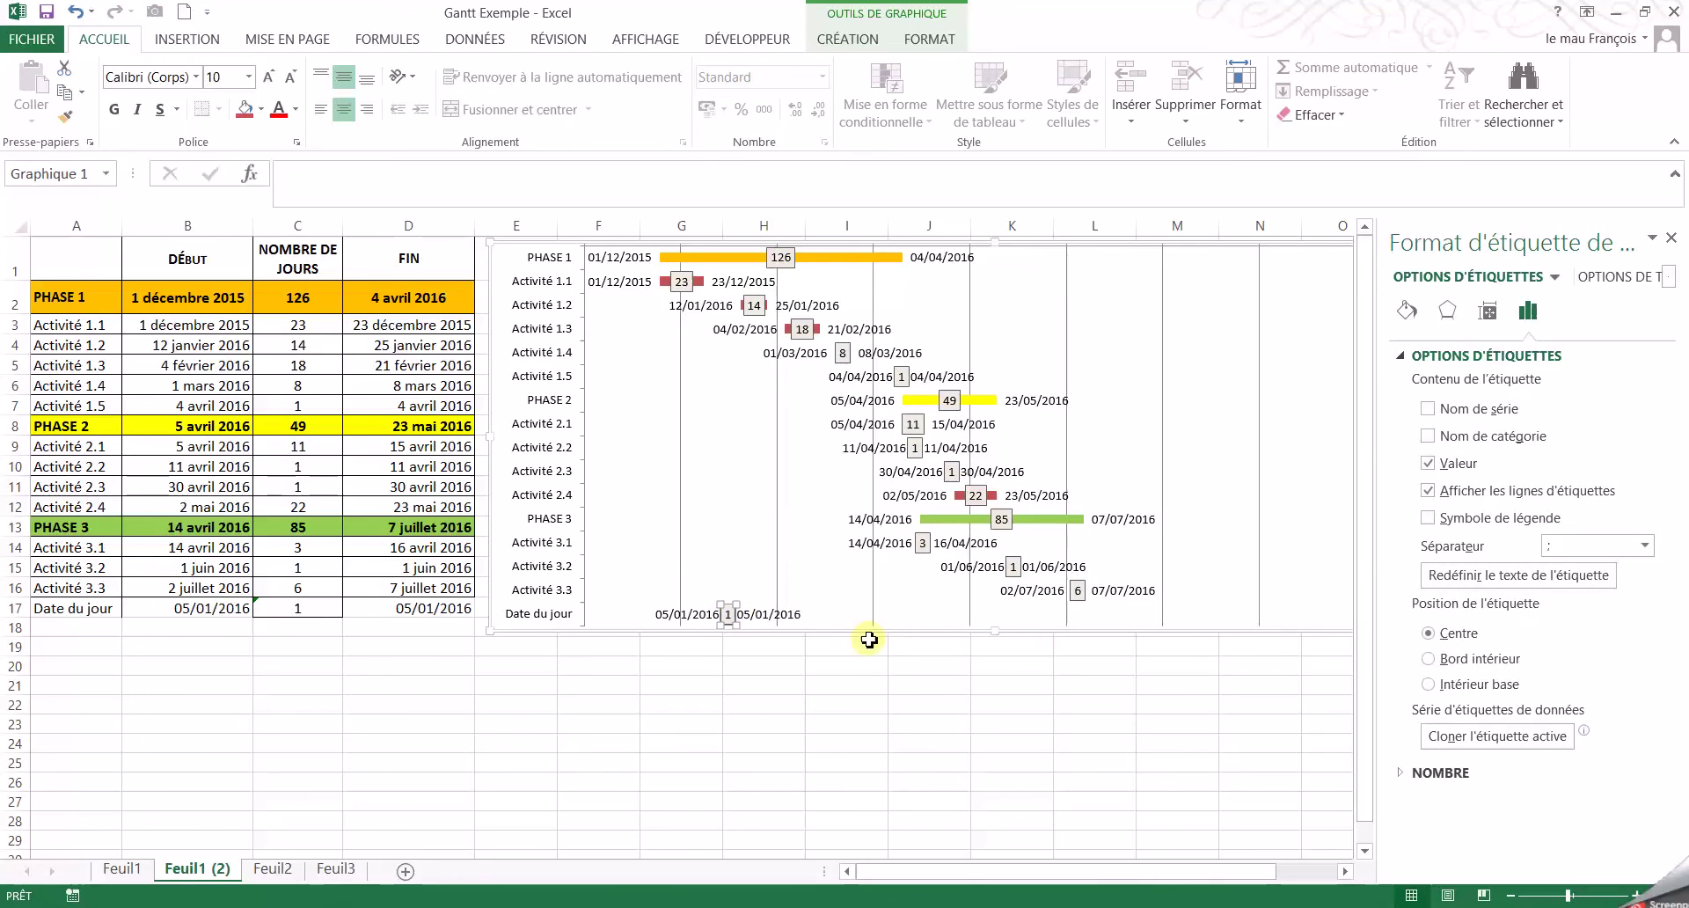
right_click(734, 614)
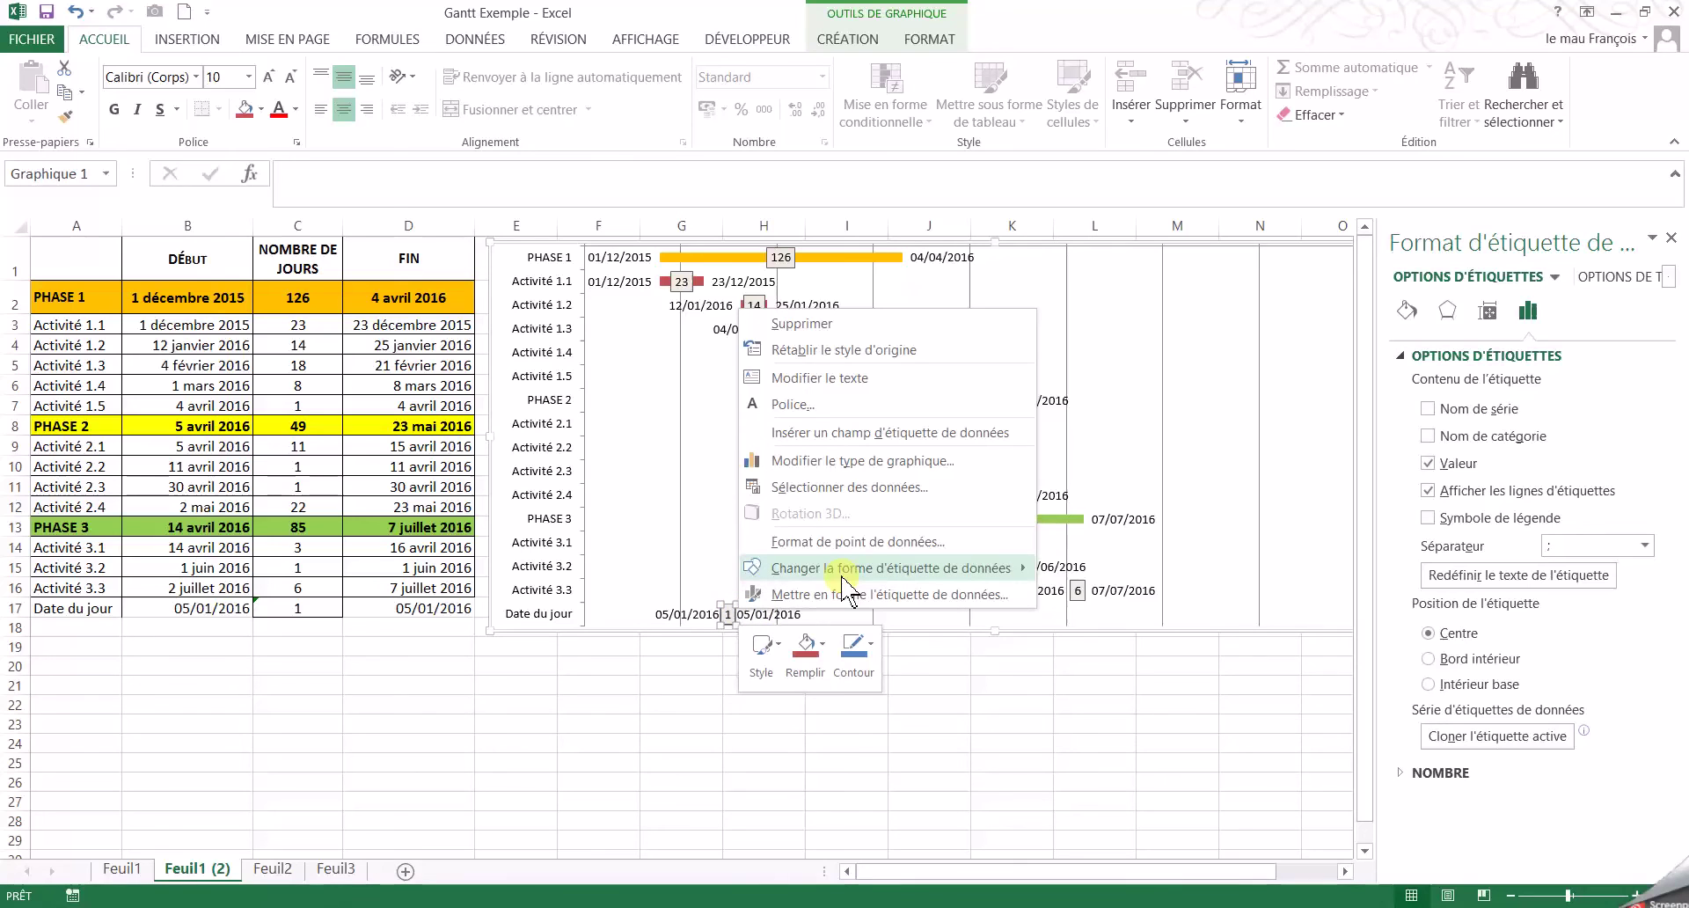
mouse_move(842, 578)
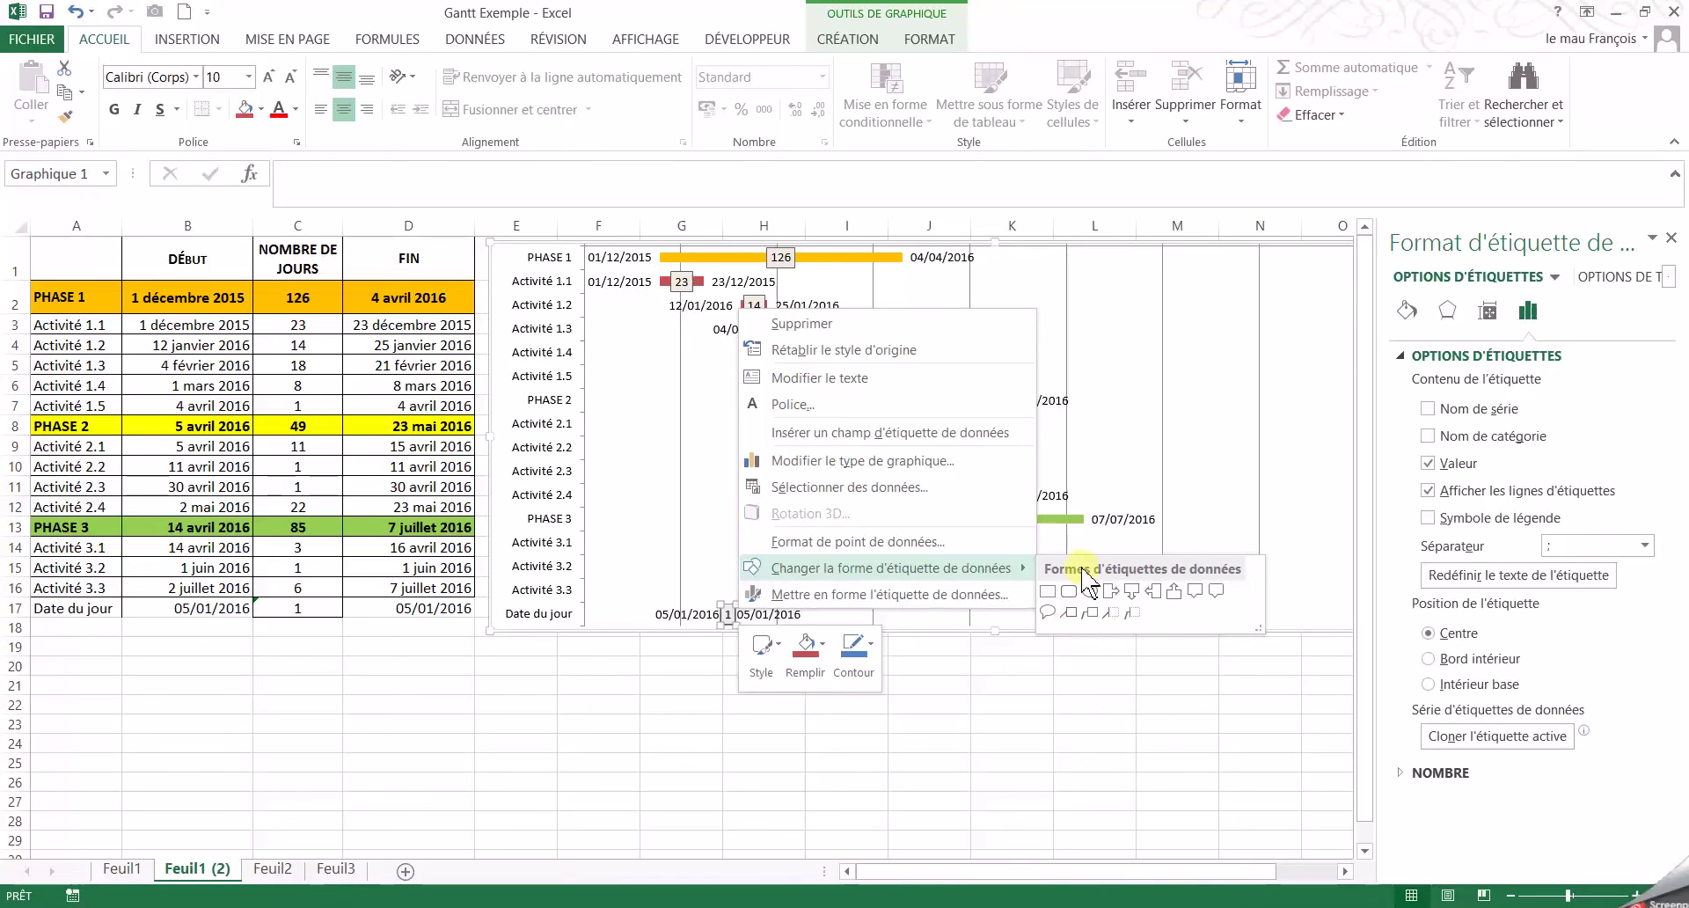
click(1074, 611)
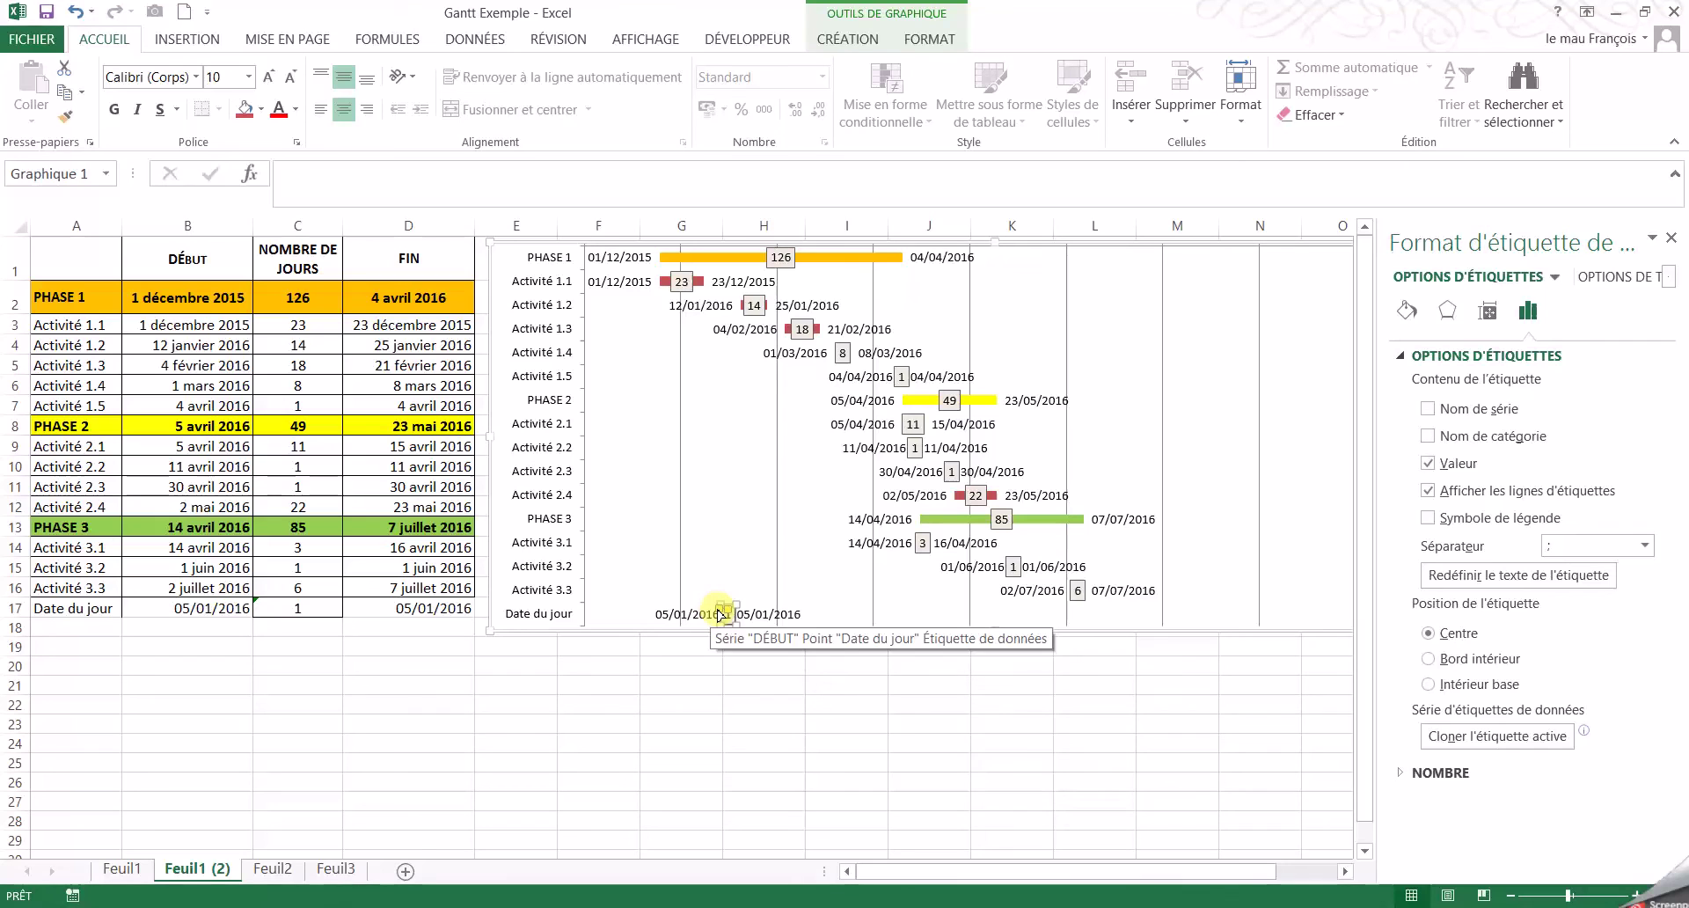
drag(723, 614, 731, 246)
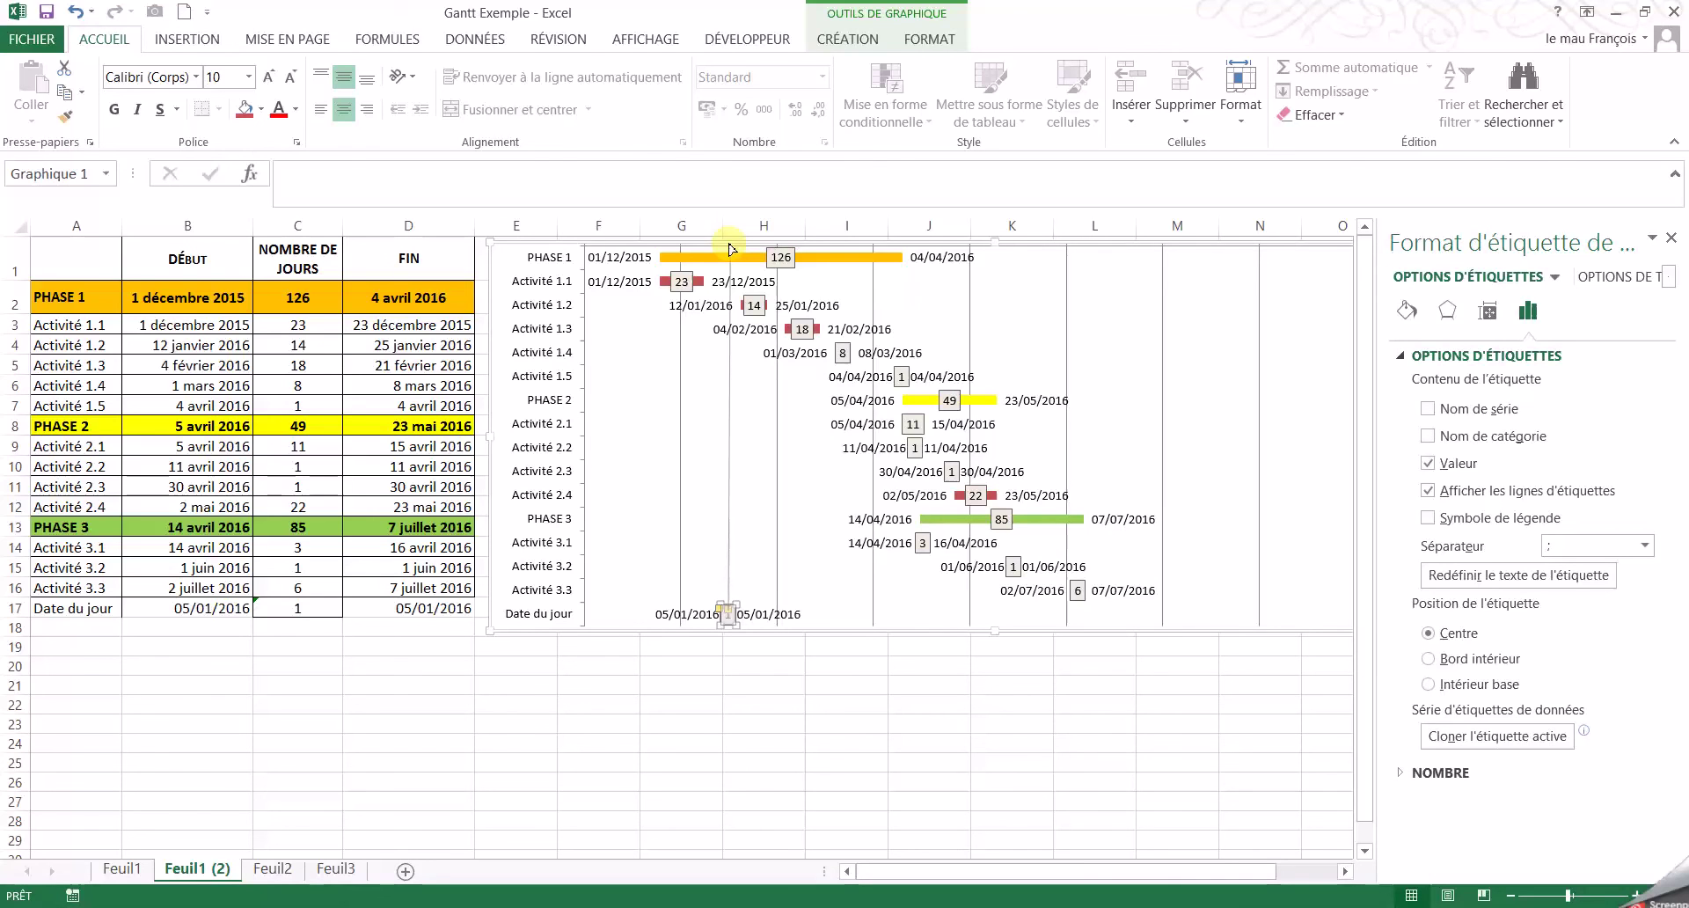
drag(729, 245, 729, 243)
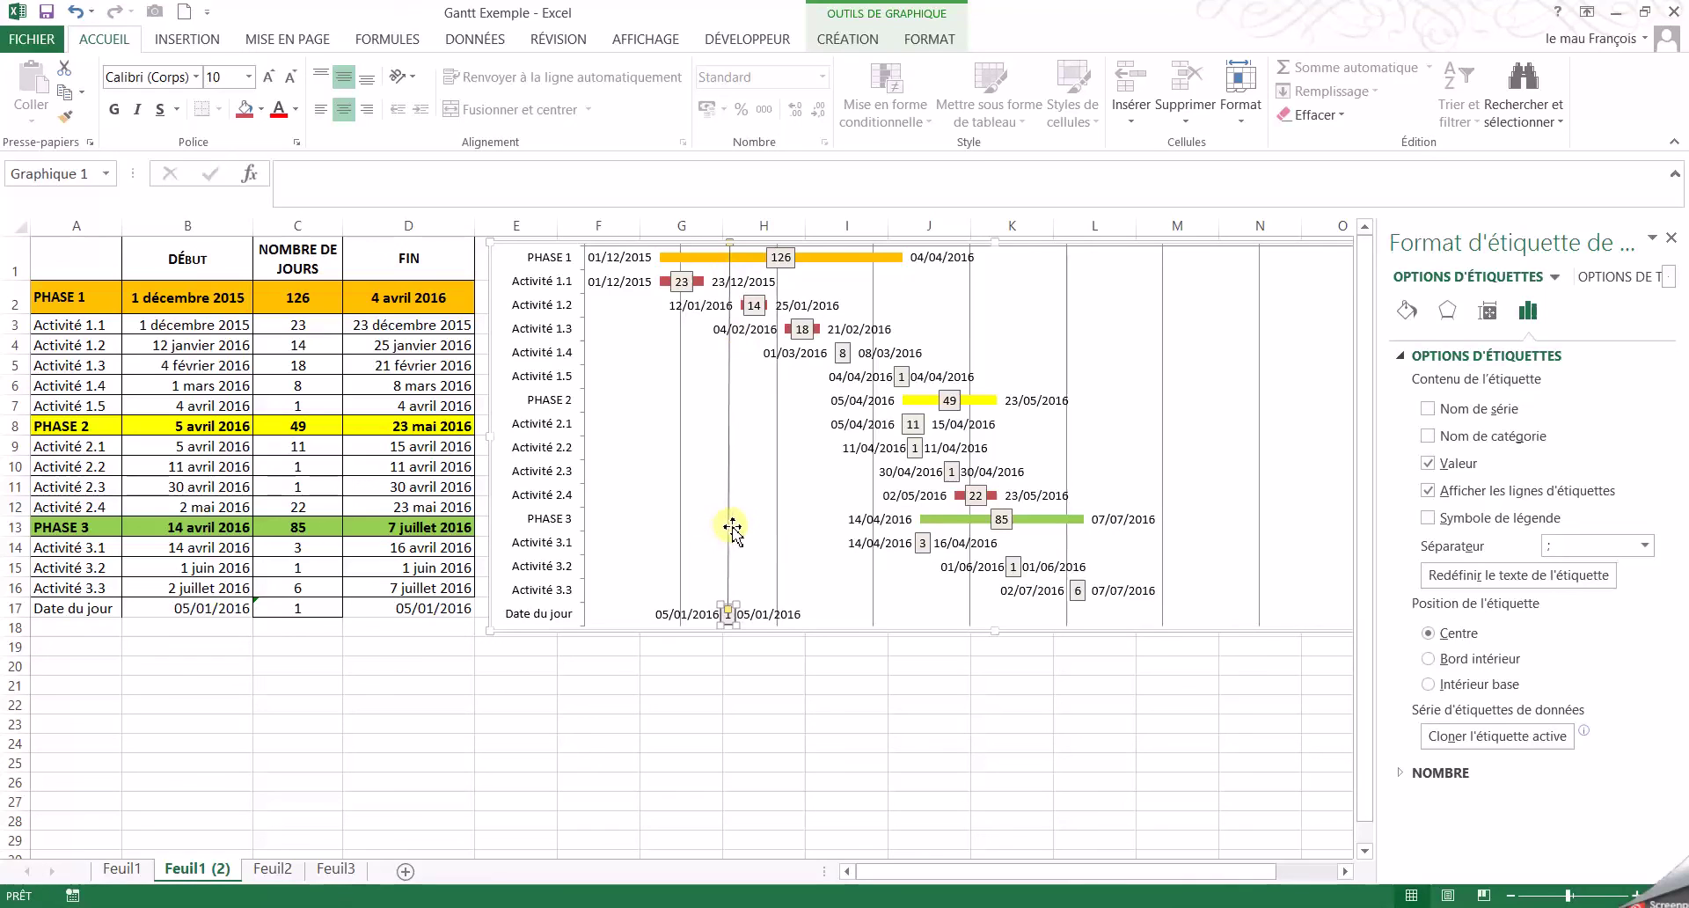
Step: Set the border width of the Date du jour callout to 2.25 pt
click(1408, 313)
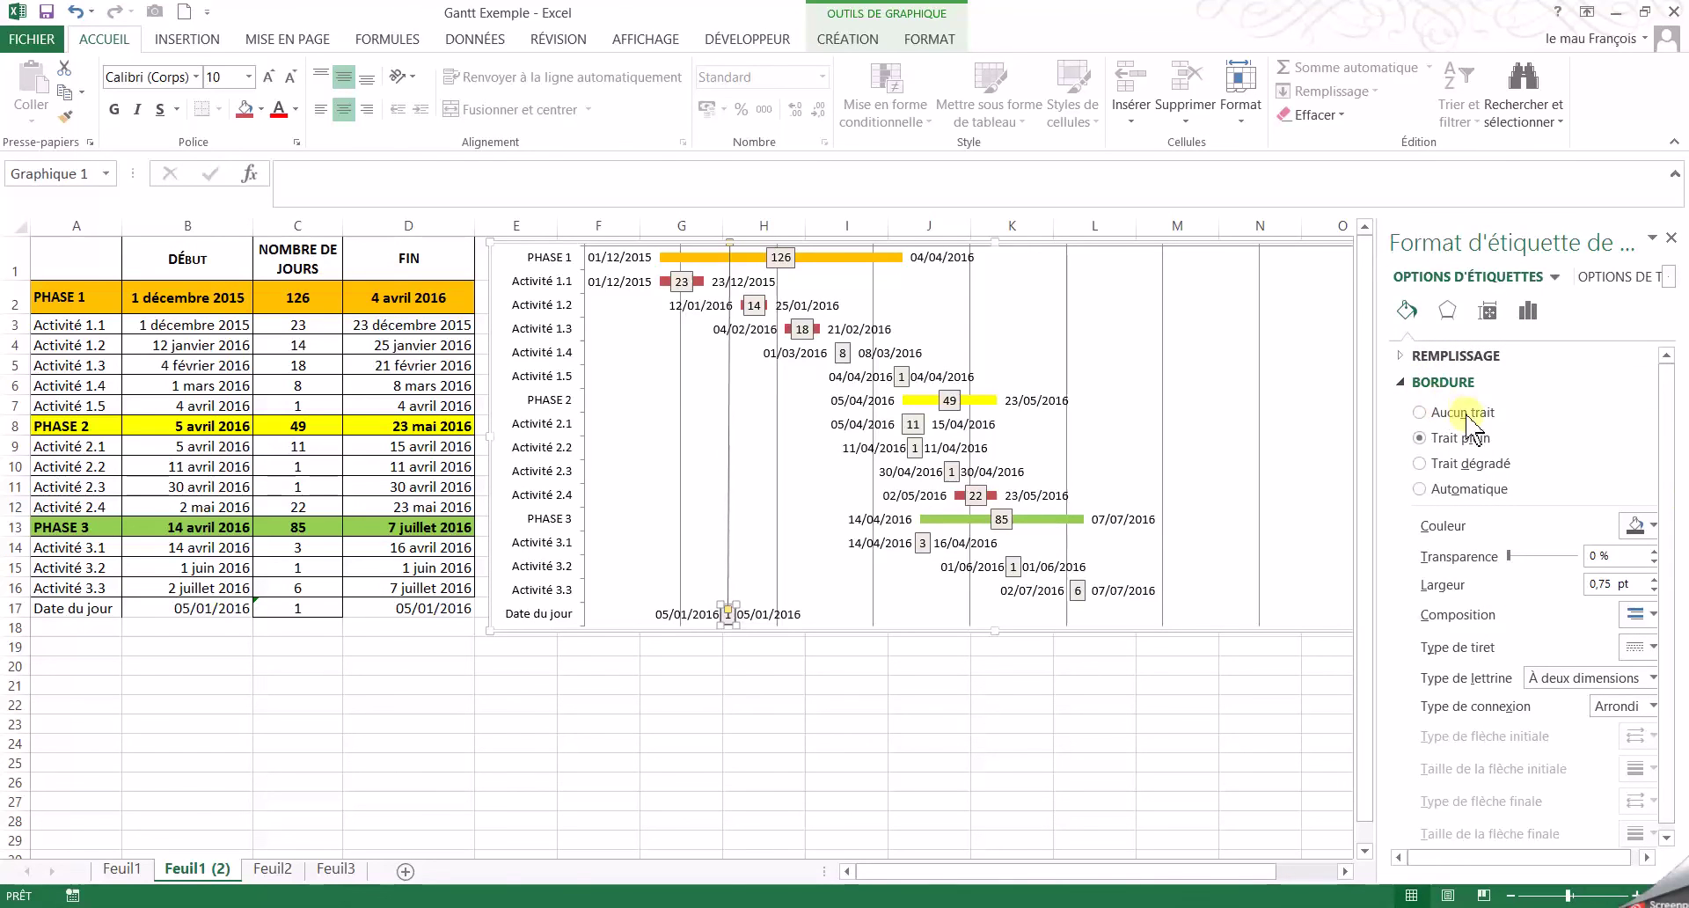
click(1655, 578)
click(1655, 578)
click(1655, 578)
click(1655, 578)
click(1655, 578)
click(1655, 579)
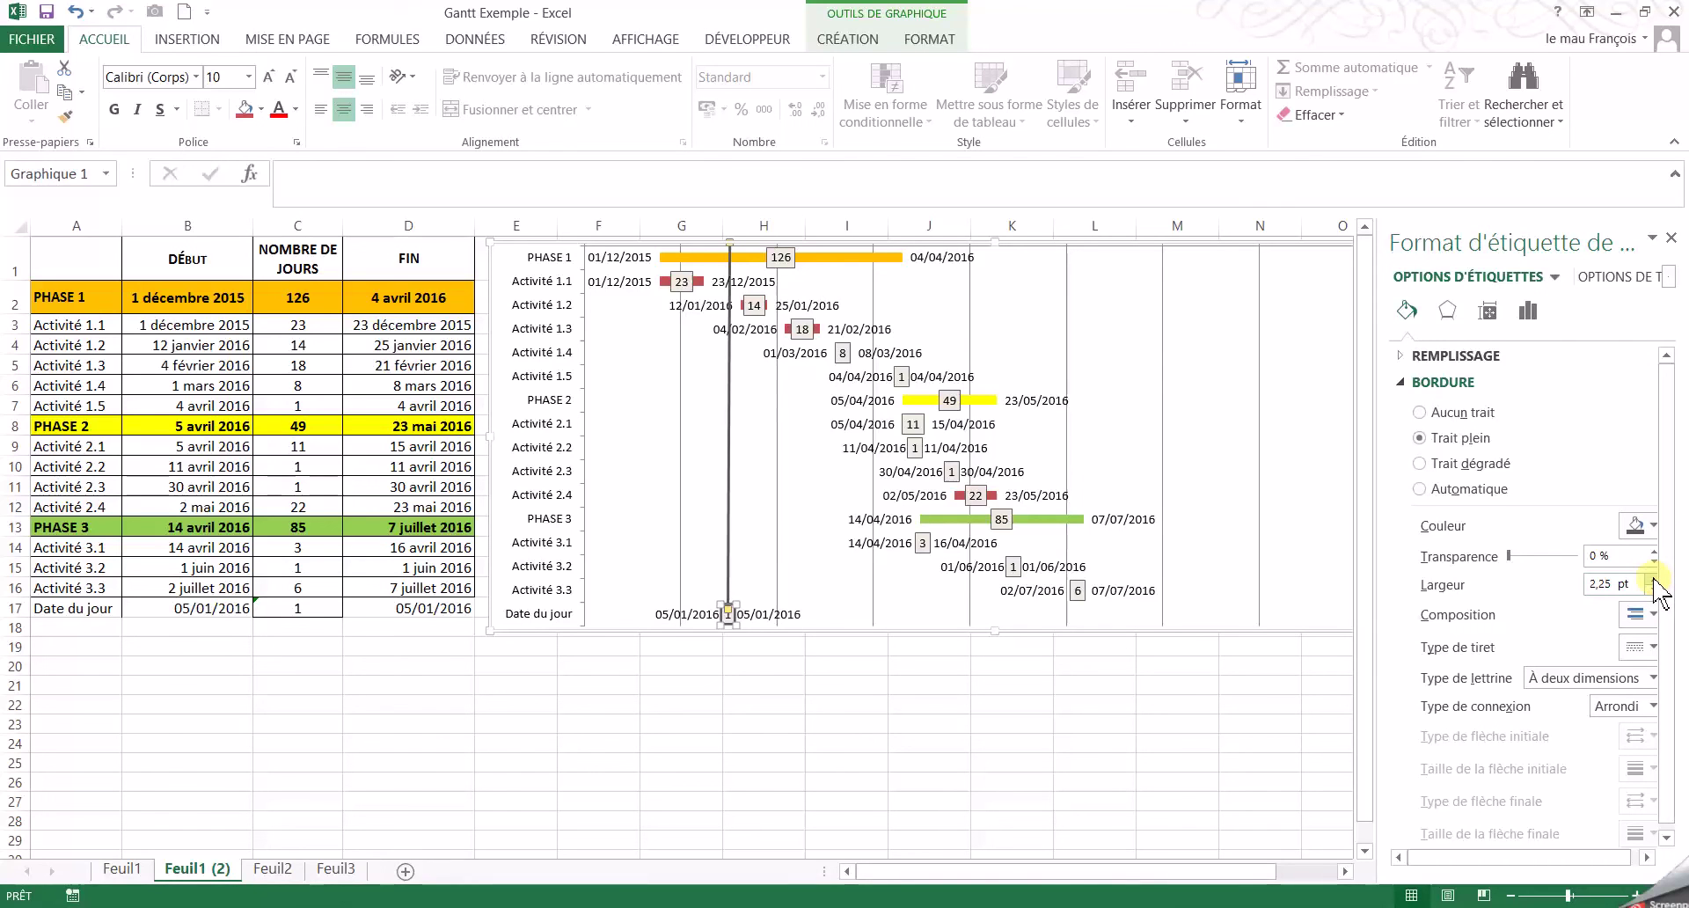
Step: Color the Date du jour callout's border red and give it a square-dot dash style
click(1652, 526)
click(1518, 691)
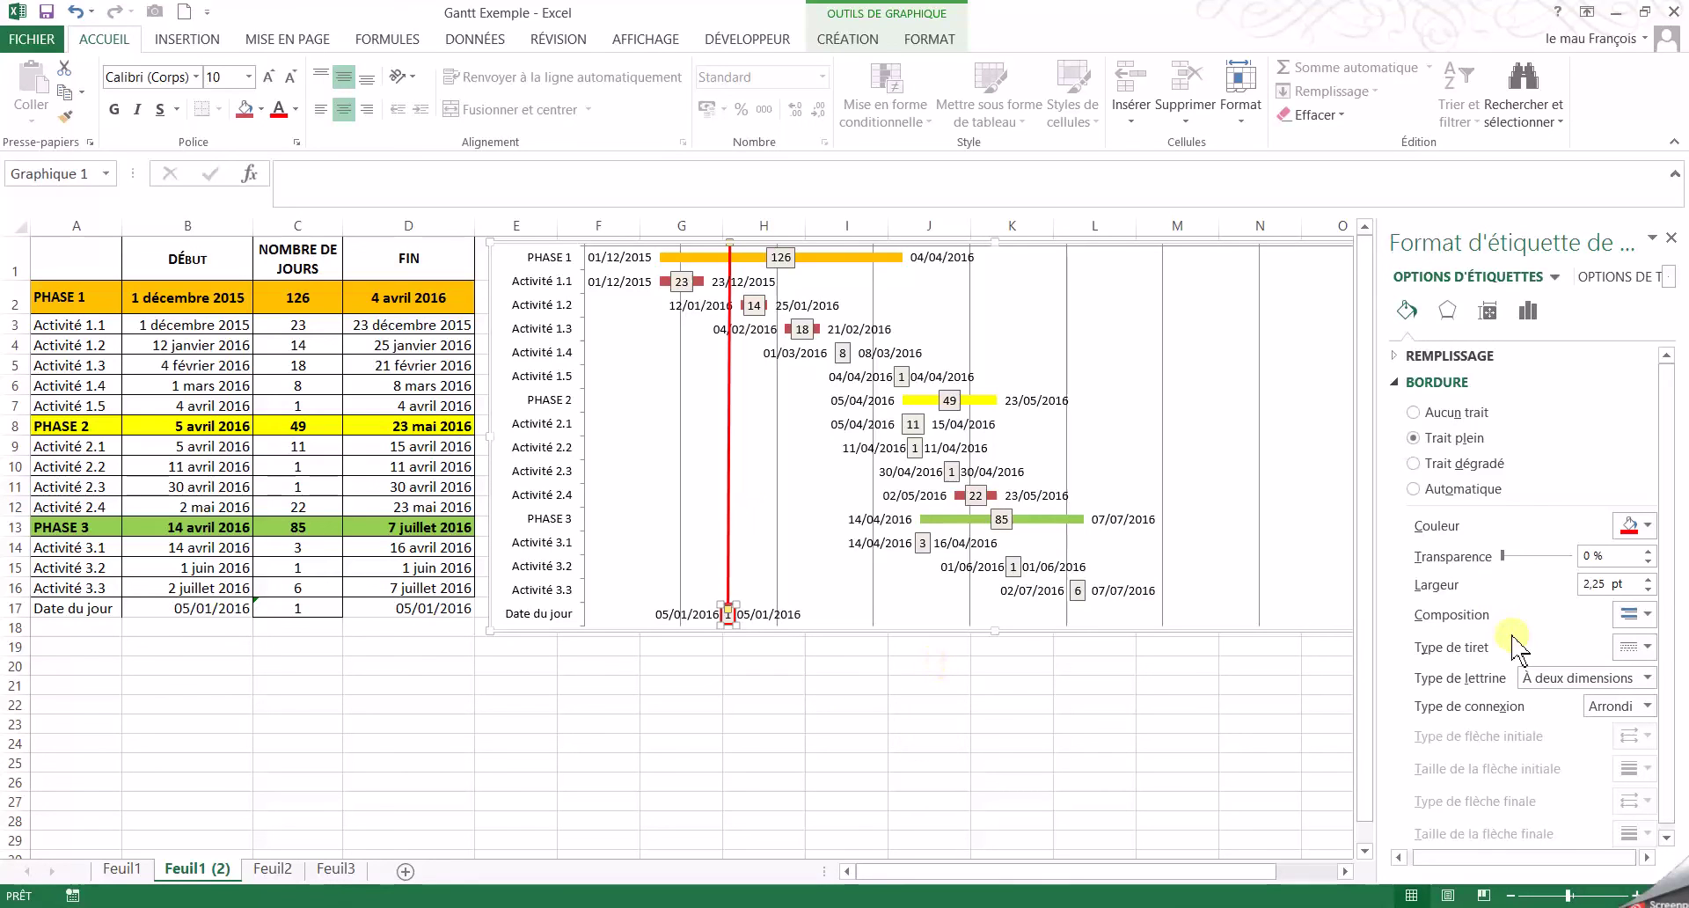
click(1643, 647)
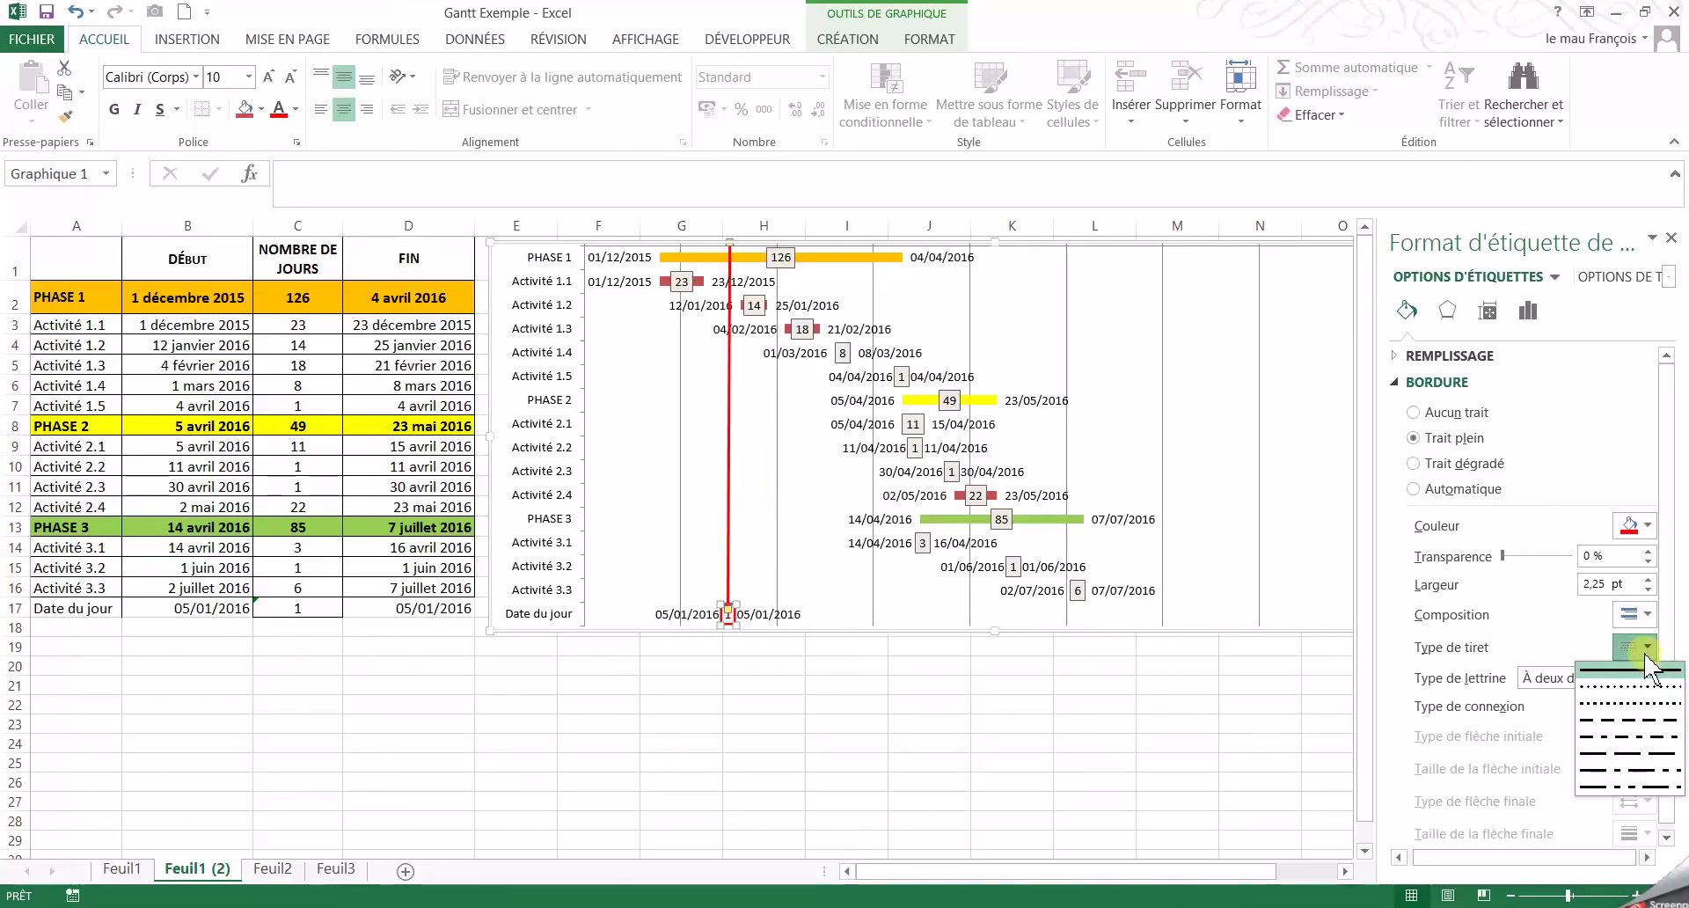
click(1629, 702)
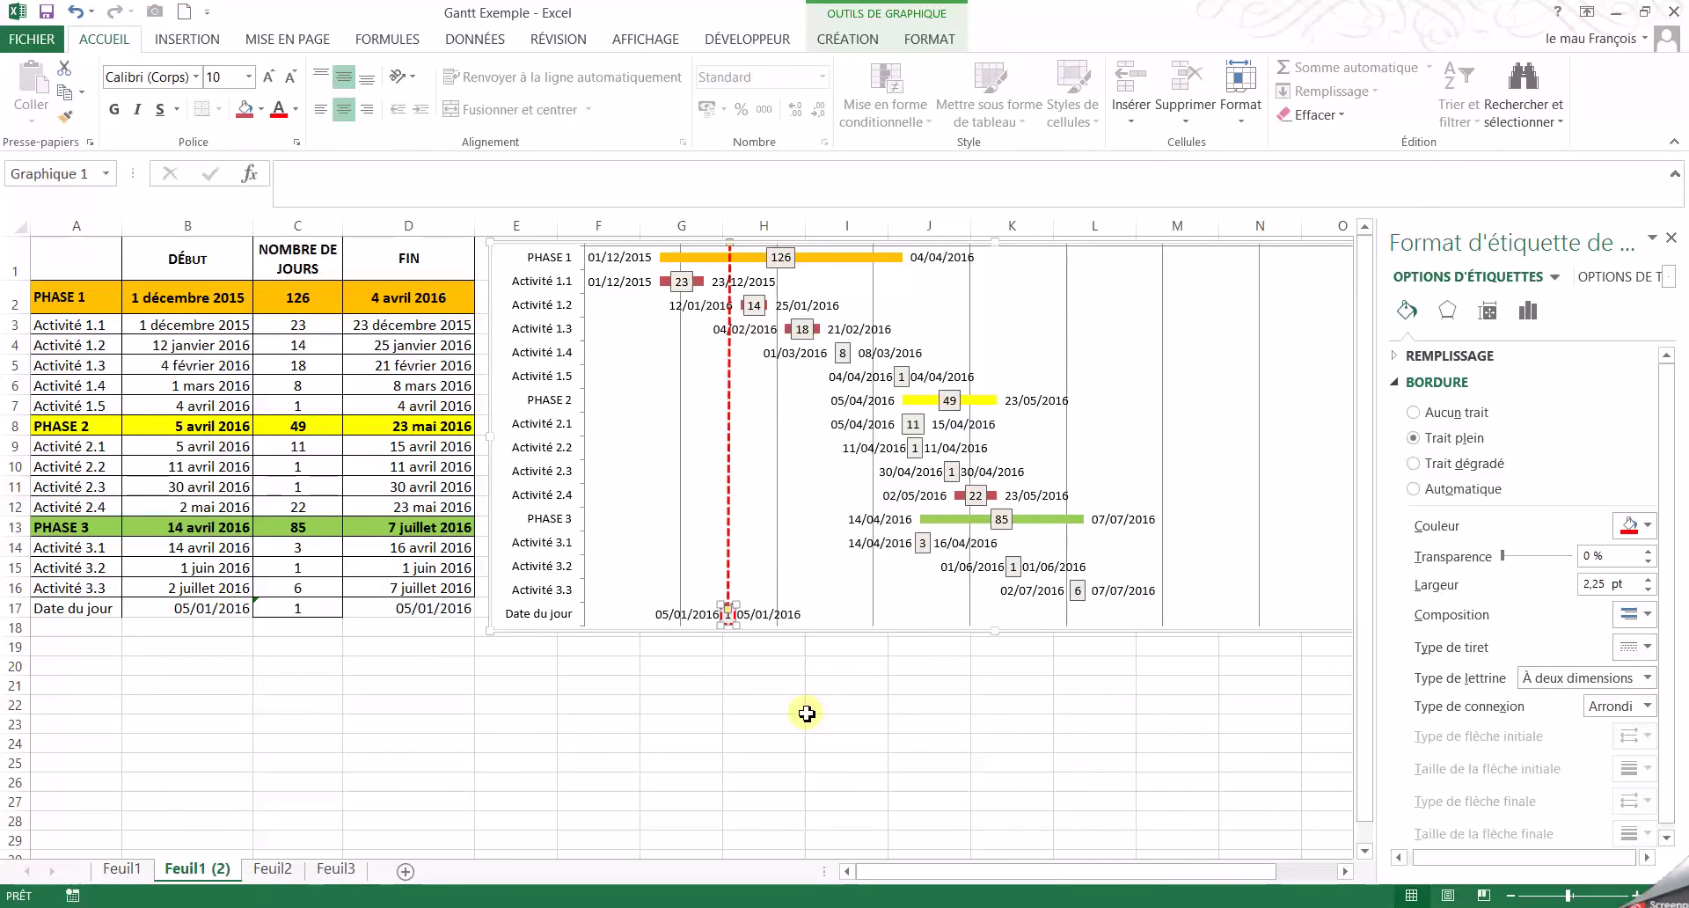
click(662, 684)
click(595, 686)
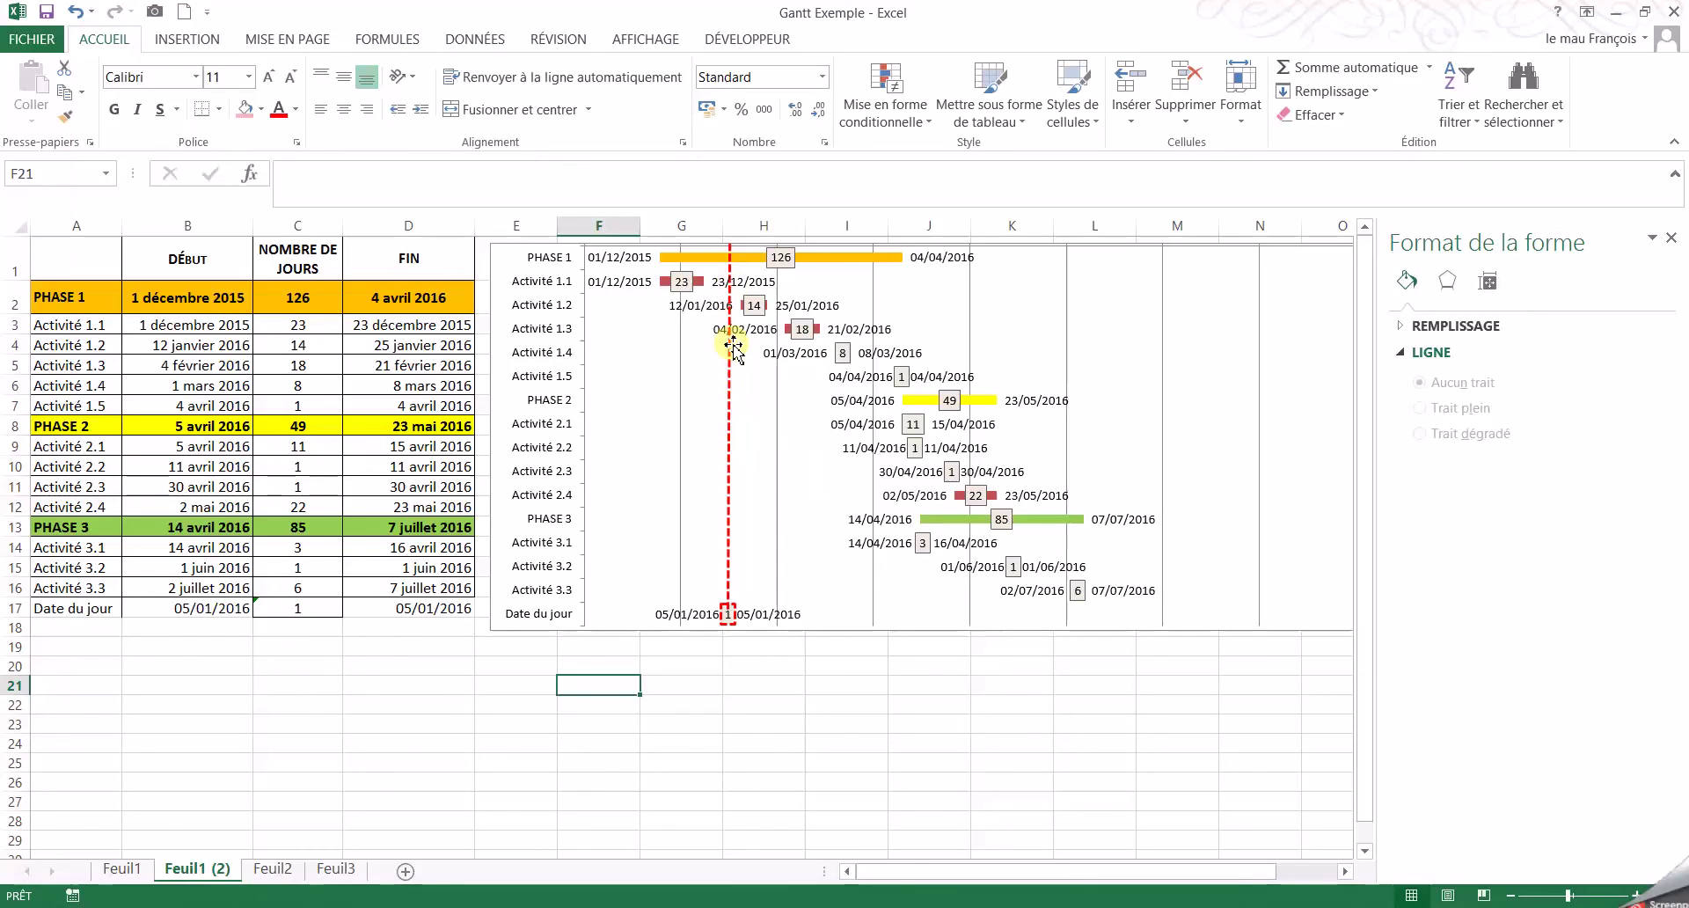
Step: Test the date line with 15/05/2016 as start and end date in row 17, and undo both entries
click(202, 606)
text(15/05/2016)
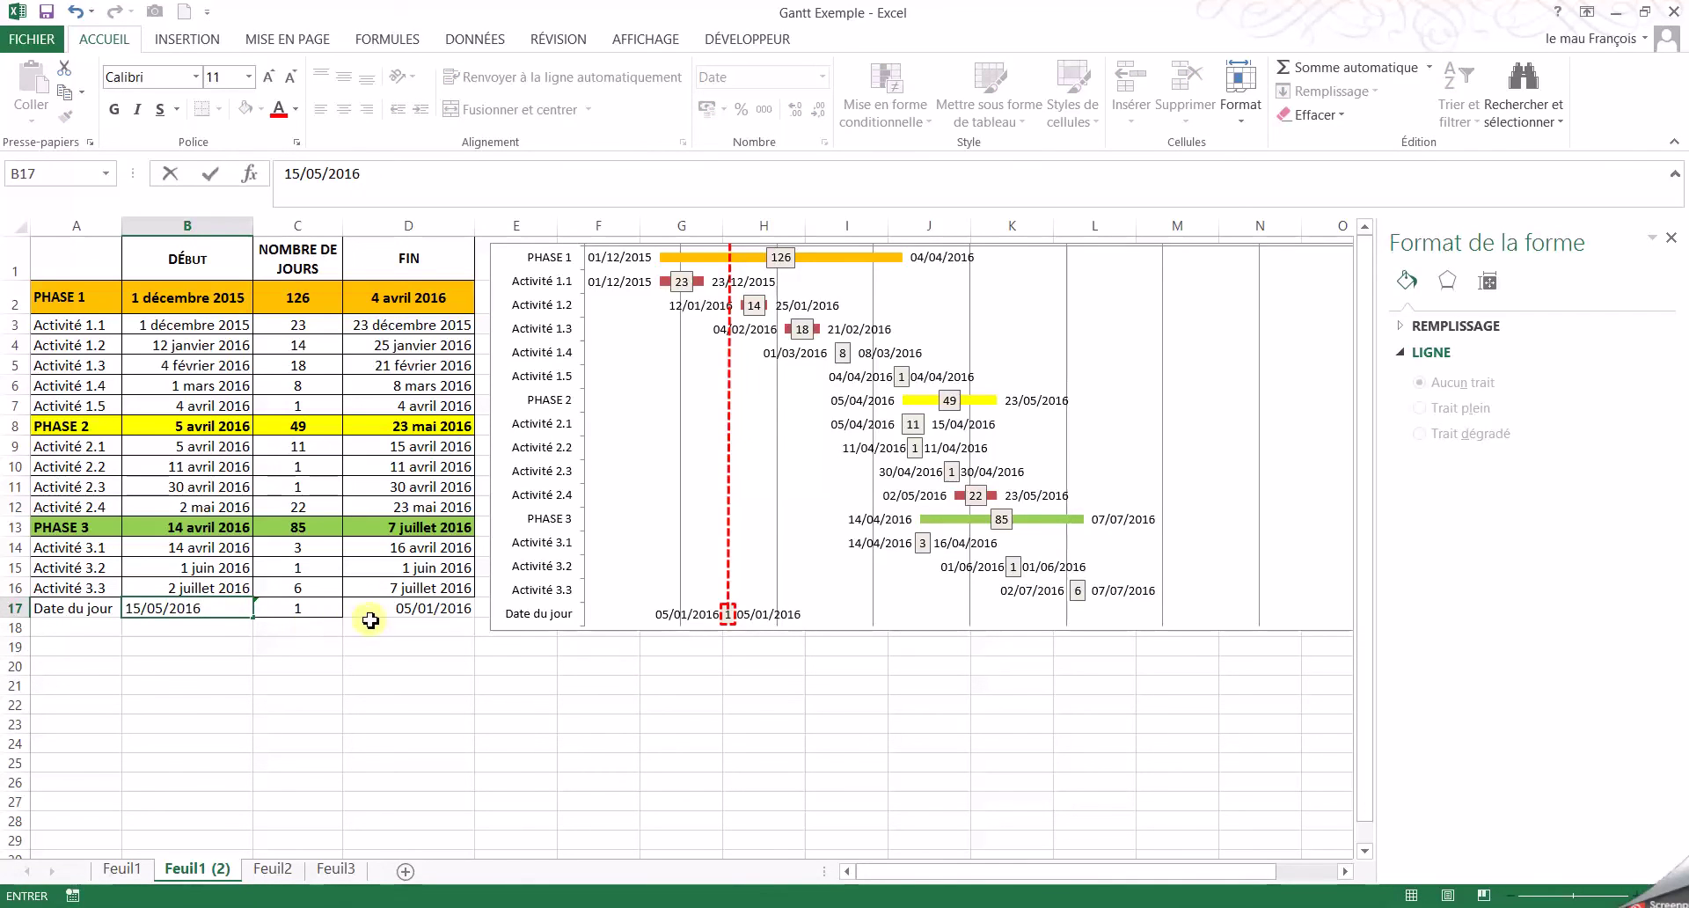
click(398, 608)
text(15/)
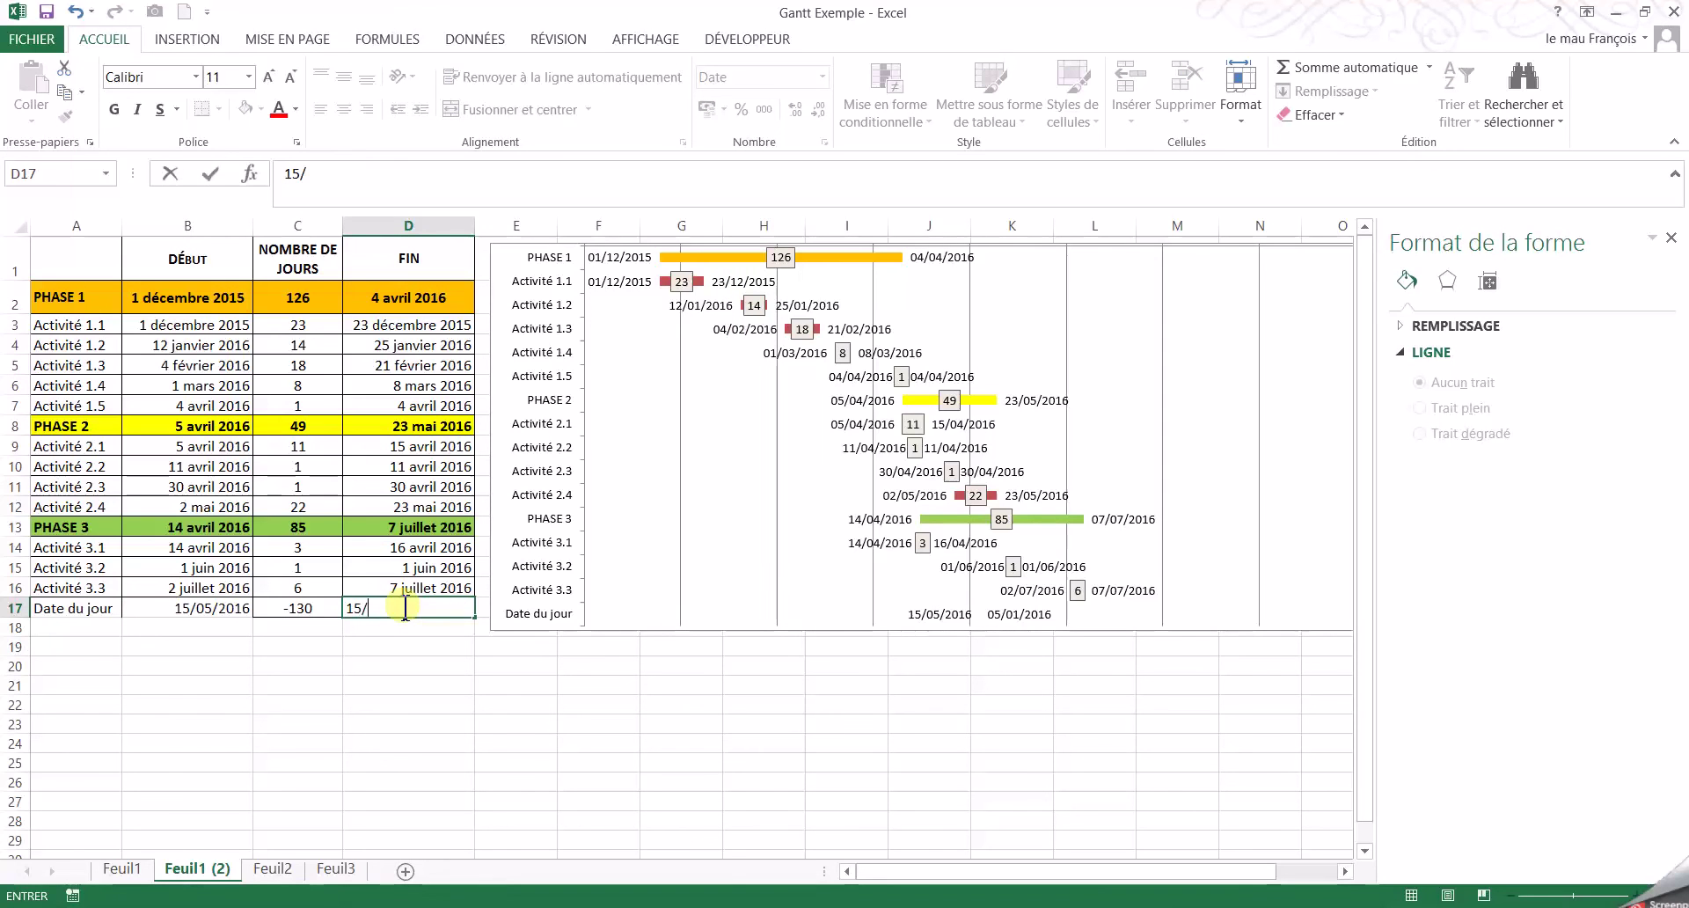
text(05/2016)
key(Return)
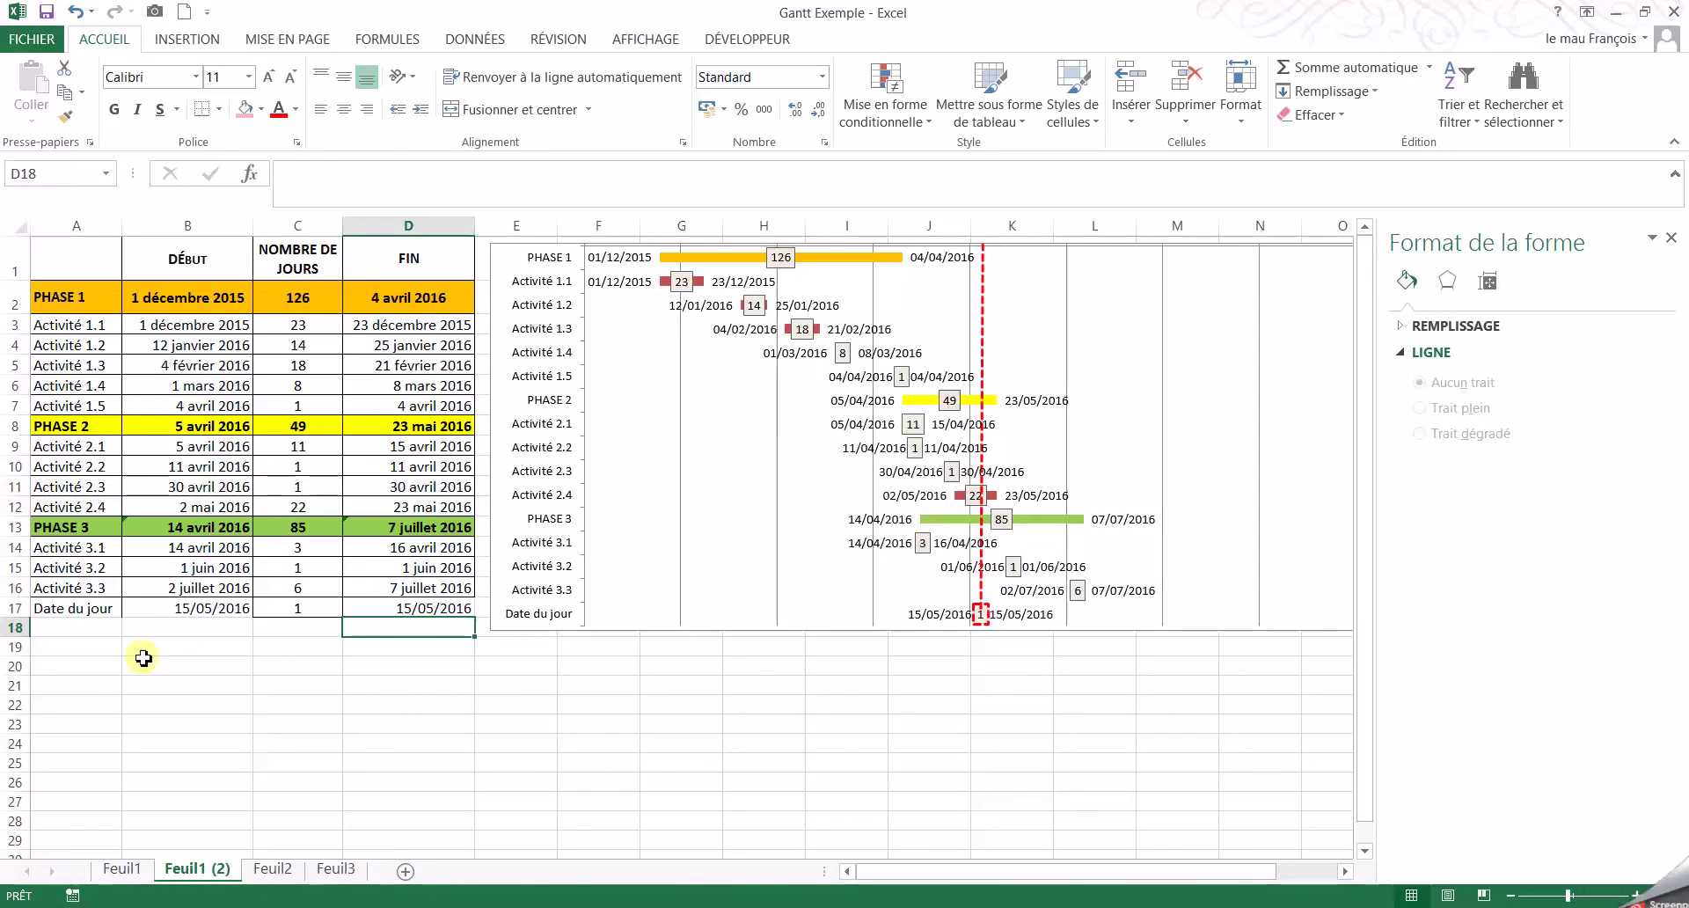
click(76, 12)
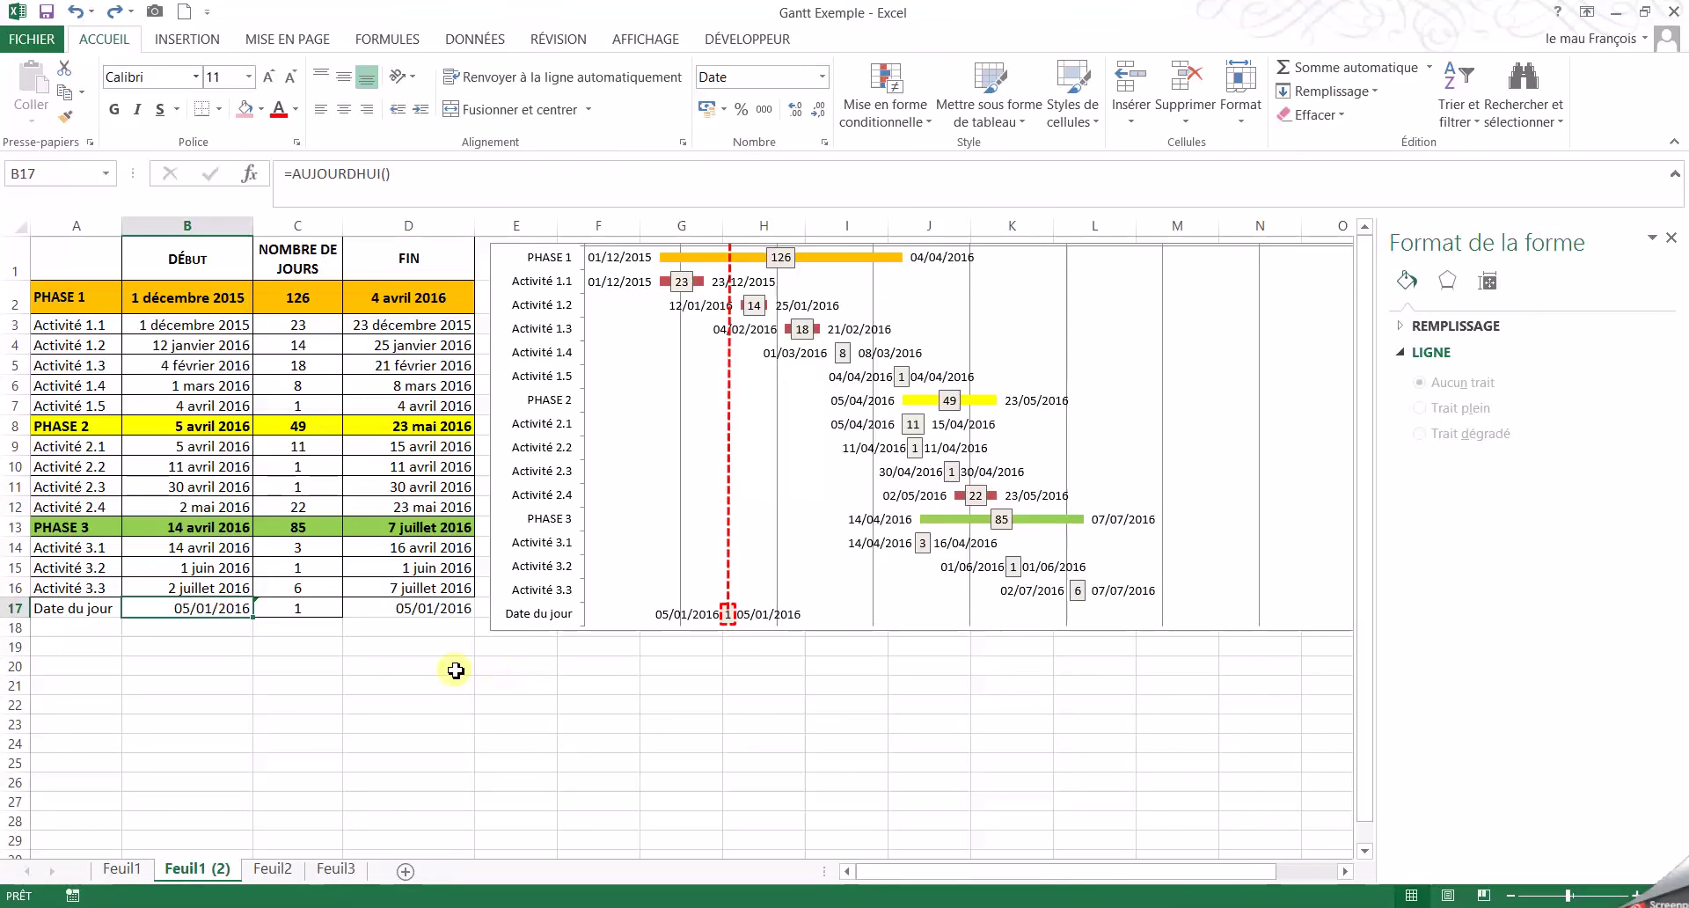